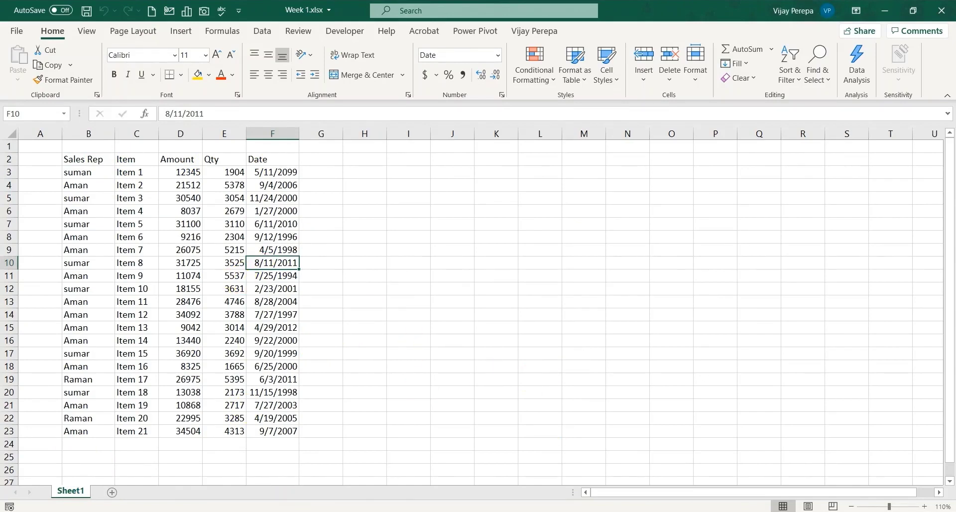
Switch from the Week 1 workbook to the untitled report in Power BI Desktop
left_click(672, 511)
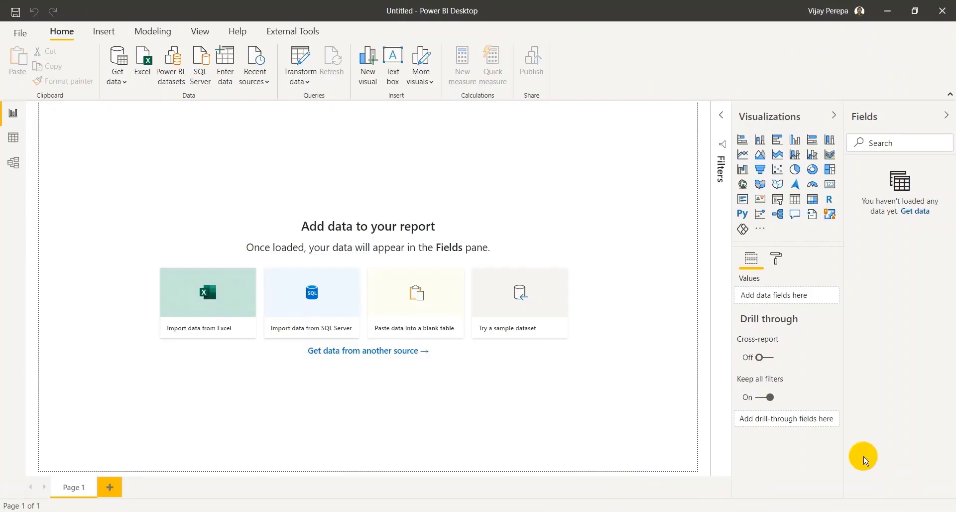
left_click(302, 80)
left_click(347, 117)
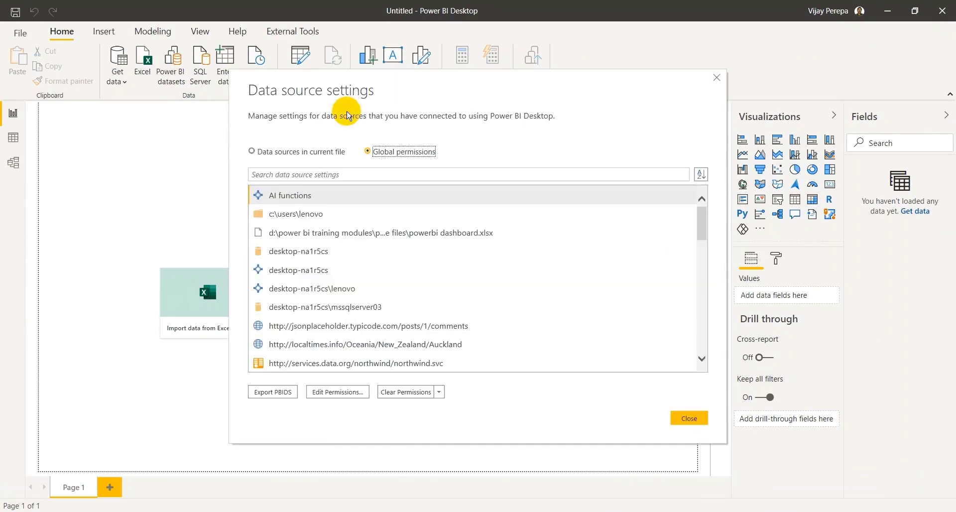
left_click(716, 78)
Import Sheet1 from the Week 1.xlsx workbook through the Power Query Editor and apply the query to the report
left_click(313, 86)
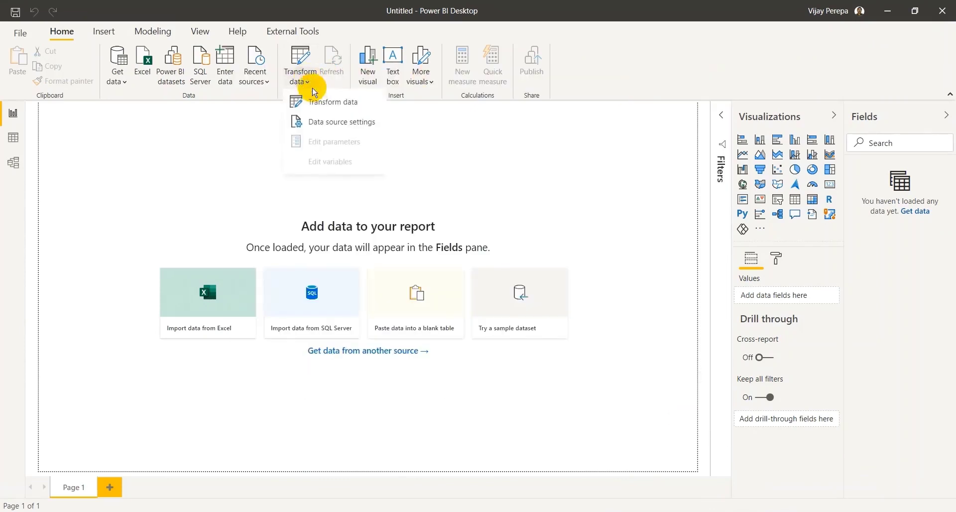
left_click(311, 100)
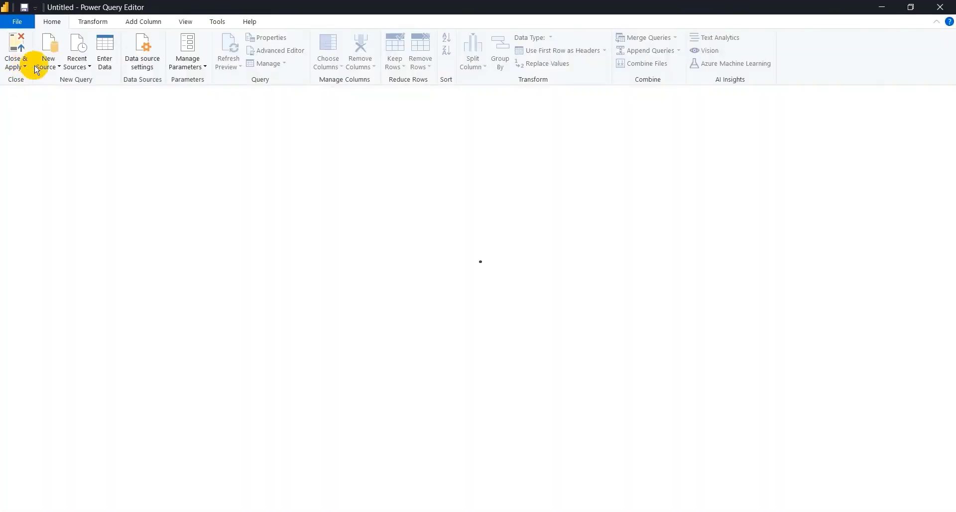
left_click(37, 69)
left_click(75, 98)
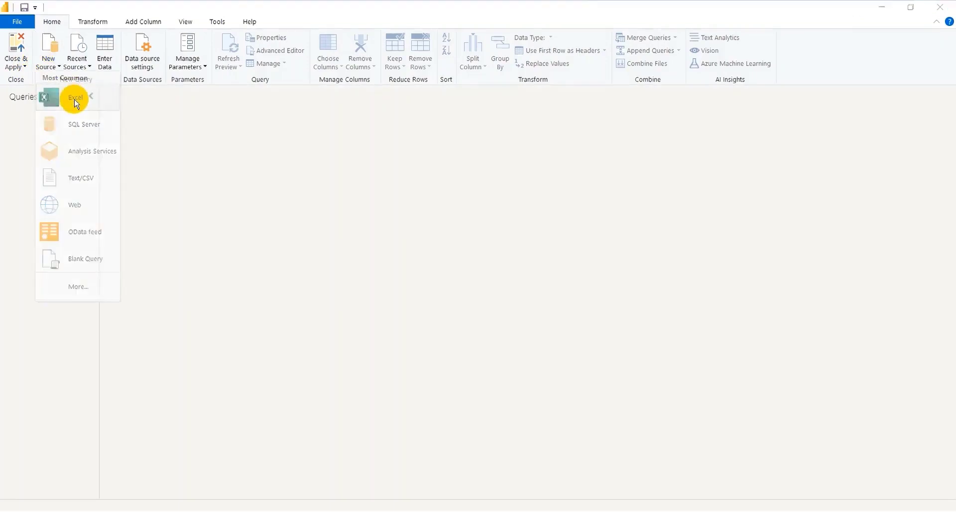
left_click(301, 105)
left_click(693, 370)
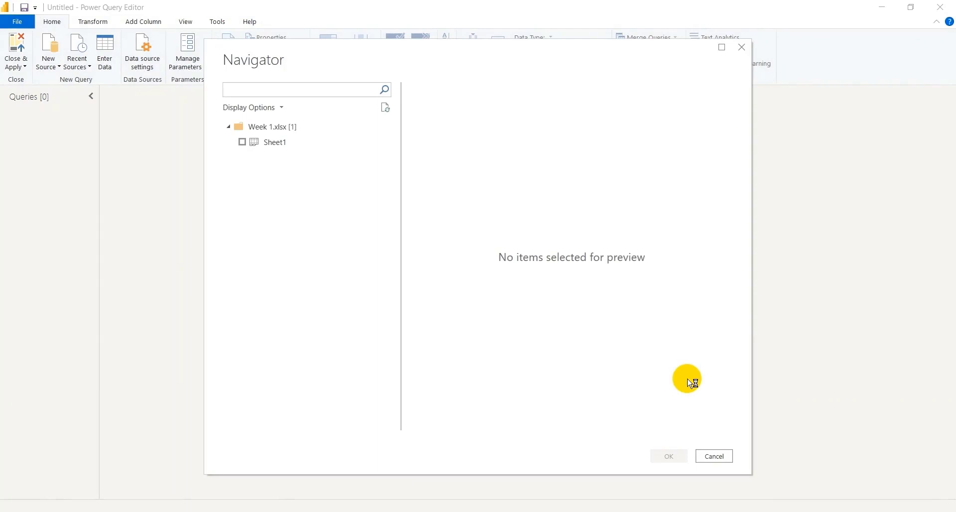
left_click(242, 143)
left_click(669, 455)
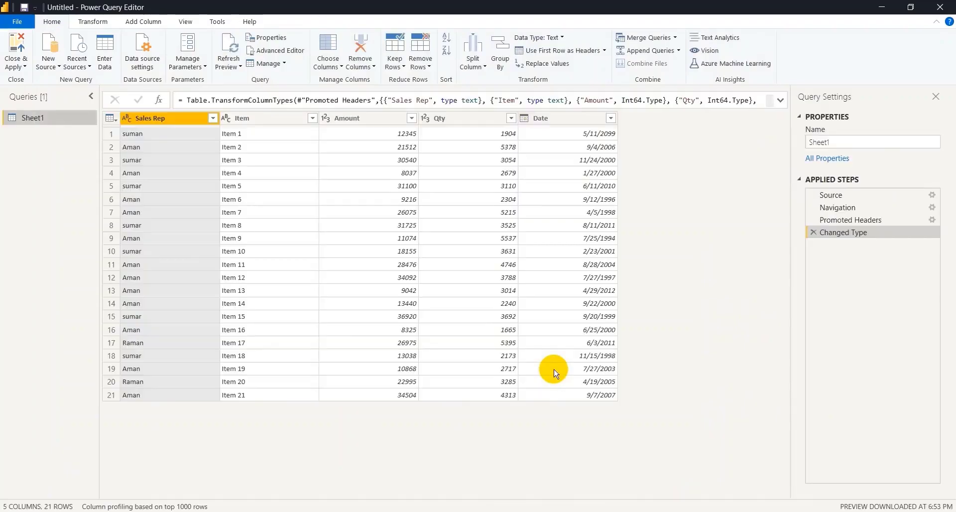
left_click(23, 67)
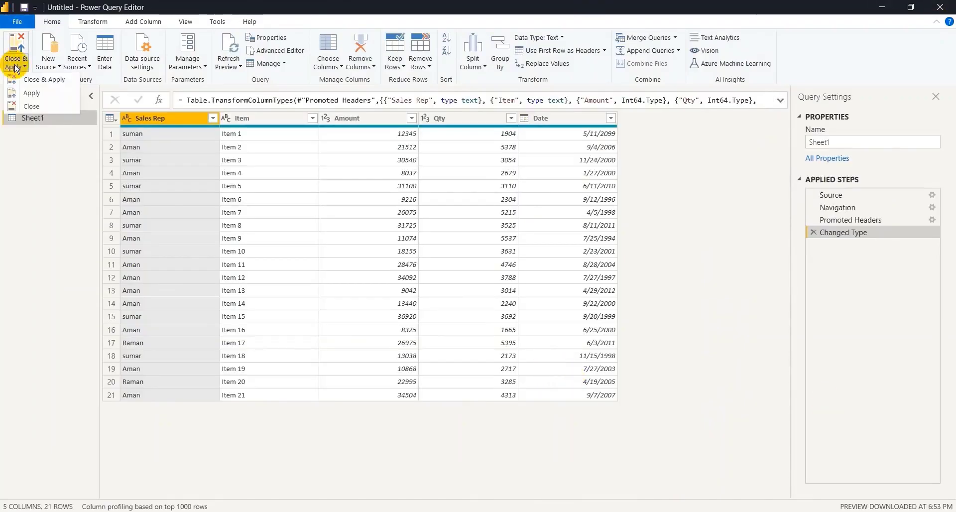
left_click(29, 80)
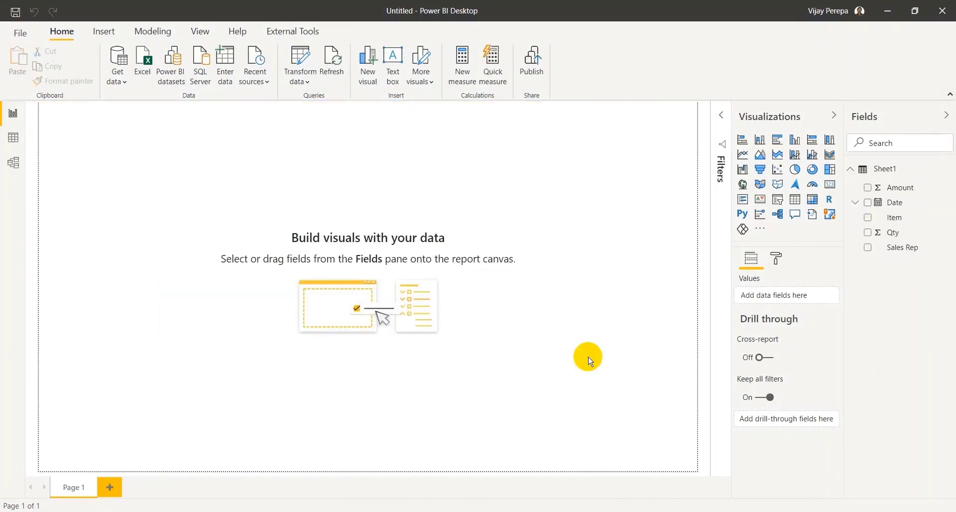
Look at the Sheet1 table in the model view and return to the report view
left_click(13, 162)
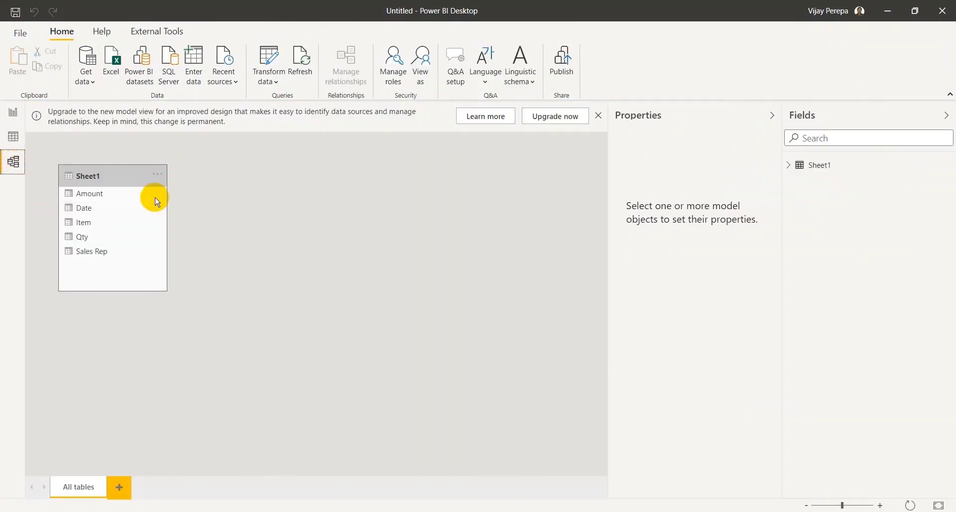
left_click(13, 112)
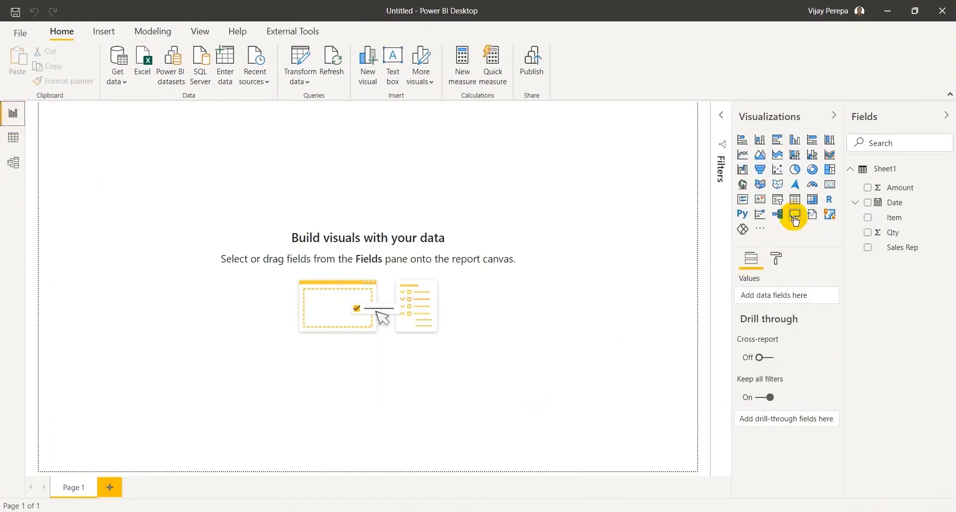
Add a matrix visual to the report page, enlarge it and move it away from the page corner
left_click(816, 201)
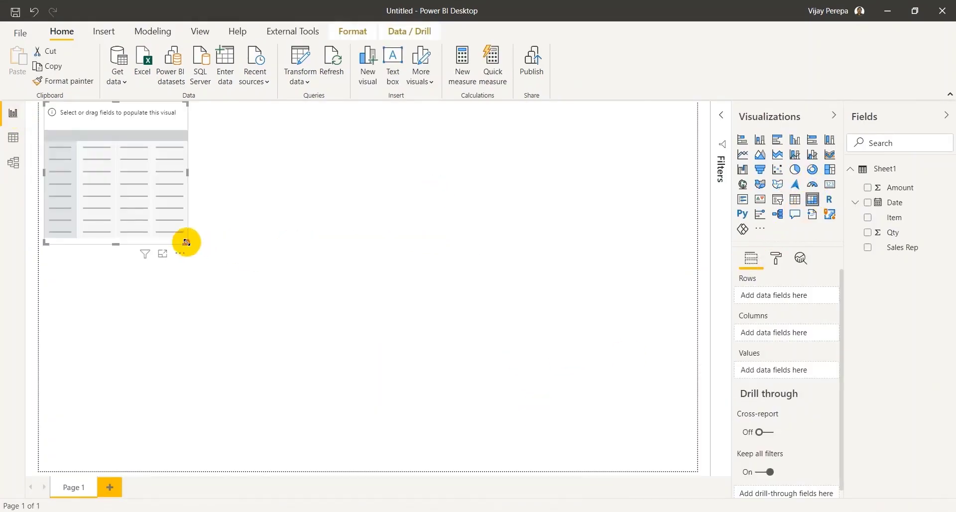
left_click_drag(188, 243, 334, 358)
left_click_drag(264, 303, 326, 326)
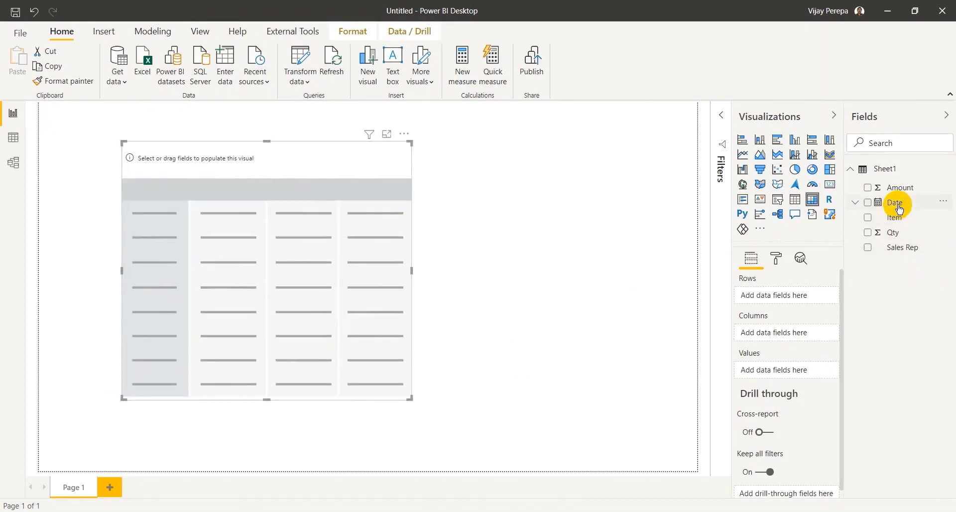
Fill the matrix with Date as plain dates instead of a hierarchy in rows, Sales Rep in columns and Qty in values
left_click_drag(894, 203, 779, 300)
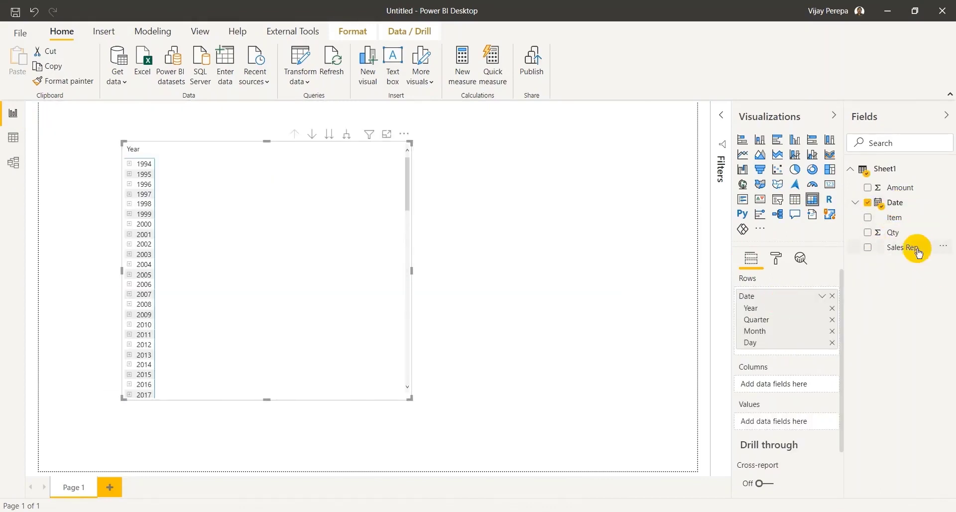
left_click_drag(916, 247, 785, 385)
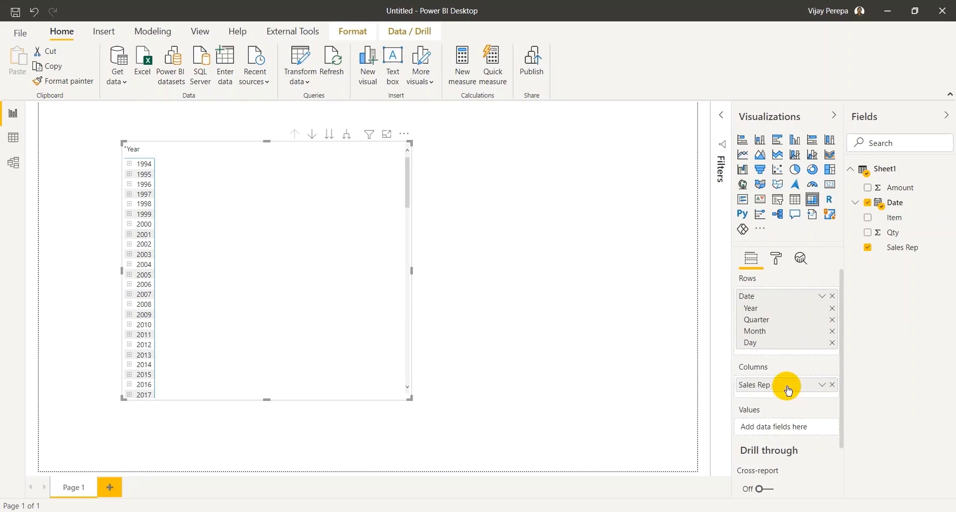
left_click(822, 296)
left_click(842, 374)
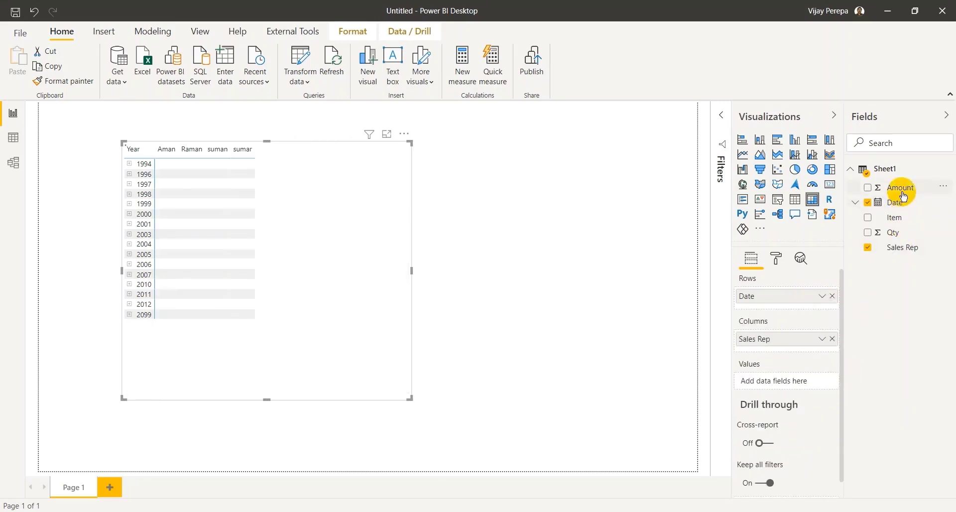
left_click_drag(898, 237, 785, 381)
left_click_drag(410, 398, 401, 407)
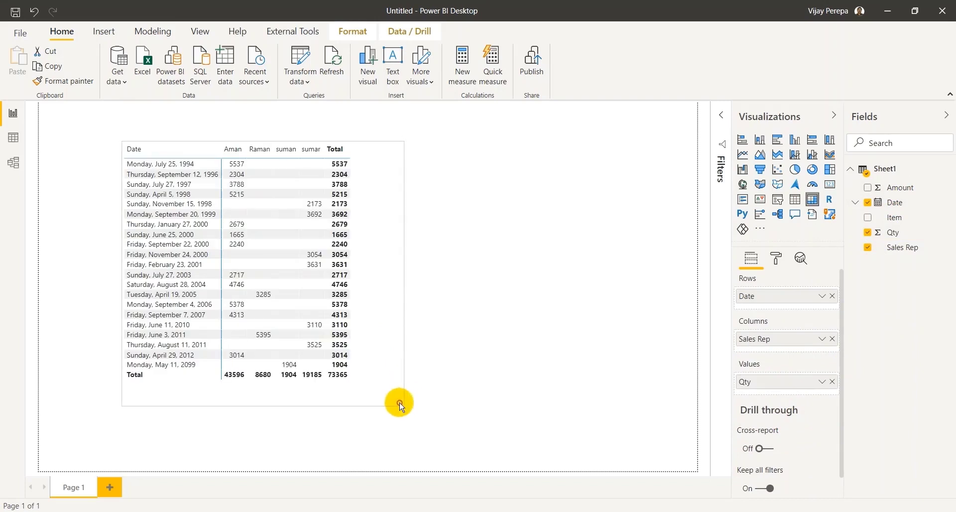
left_click(338, 175)
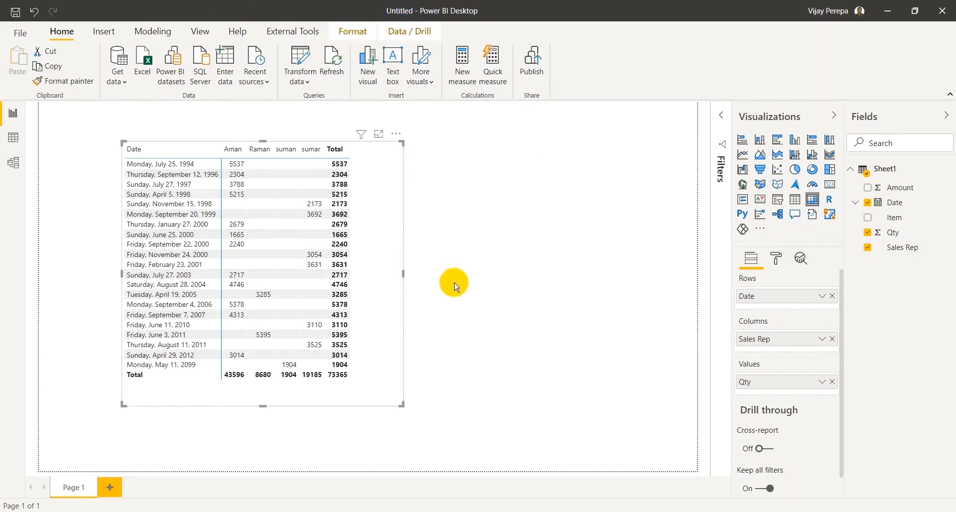
Set the display format of the Date column to *3/14/2001 (m/d/yyyy)
left_click(895, 203)
left_click(263, 59)
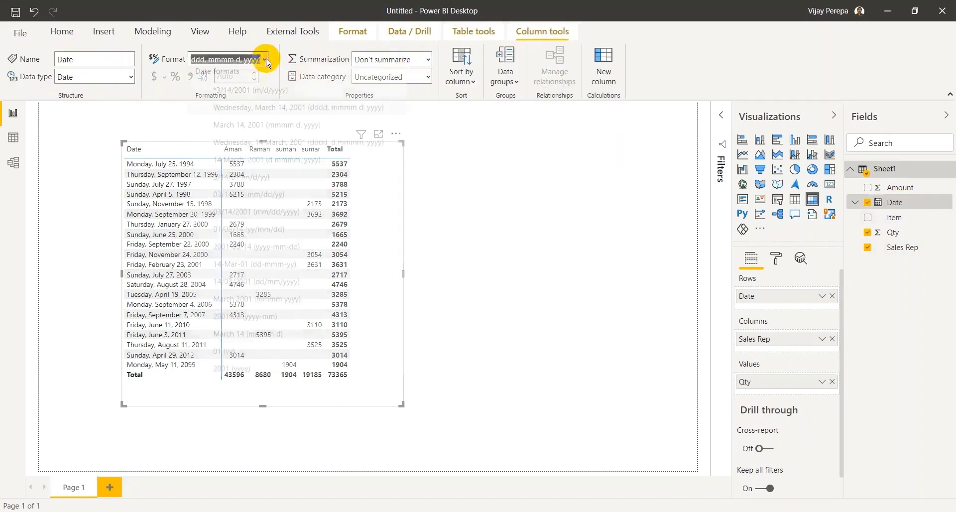
left_click(254, 95)
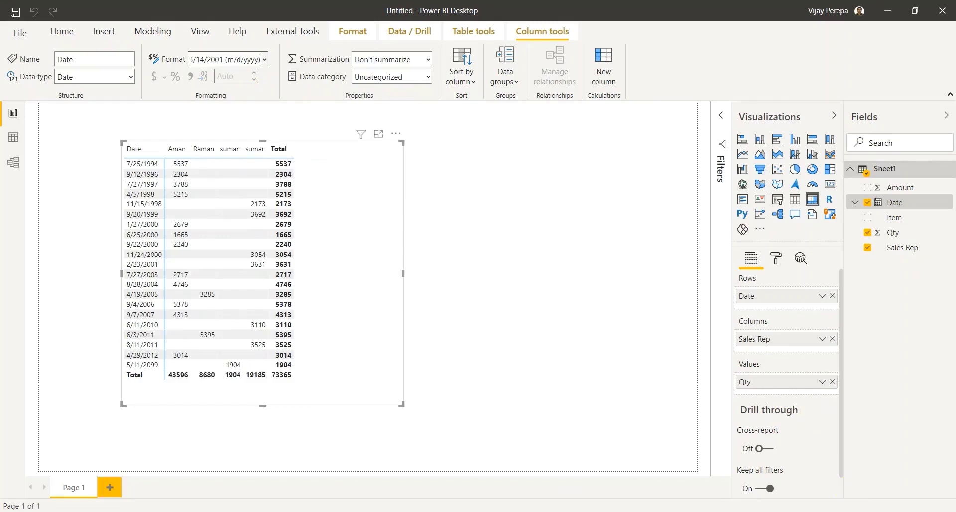
Switch to the Week 1.xlsx workbook in Excel
key("alt+Tab")
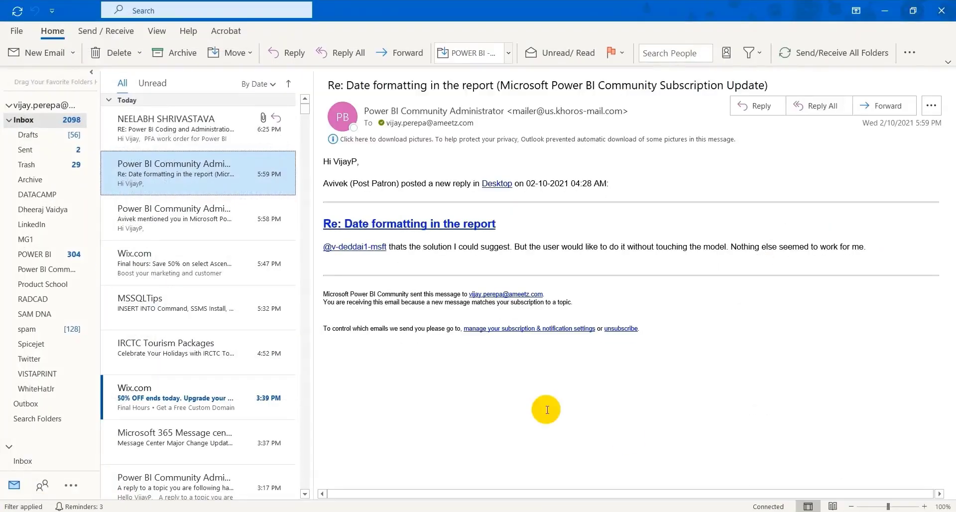
key("alt+Tab")
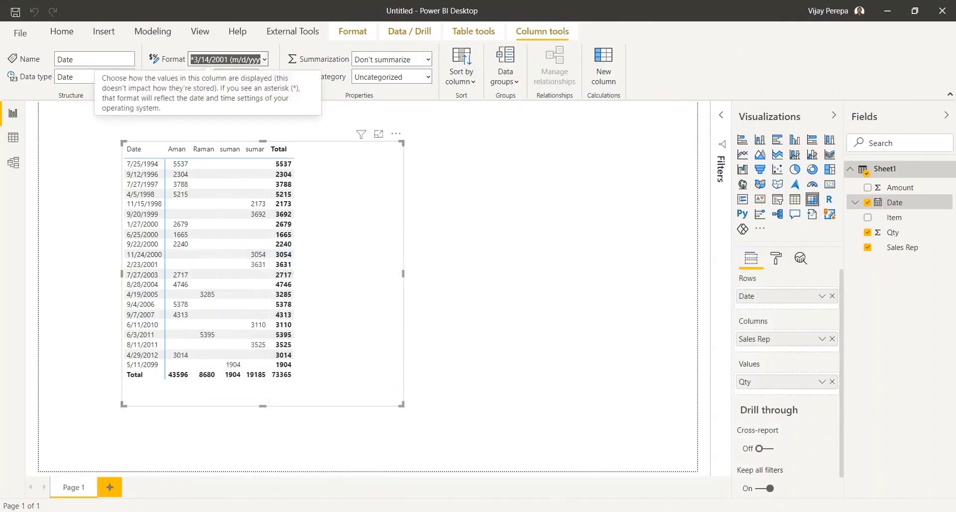
key("alt+Tab")
left_click(504, 223)
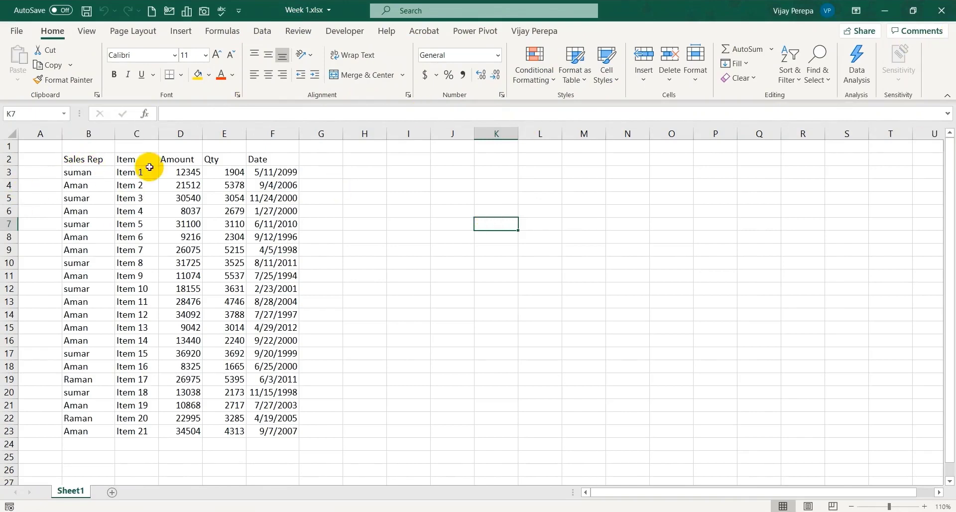
Move the Date column, including its header, from F2:F23 to column G starting at G2
left_click(79, 170)
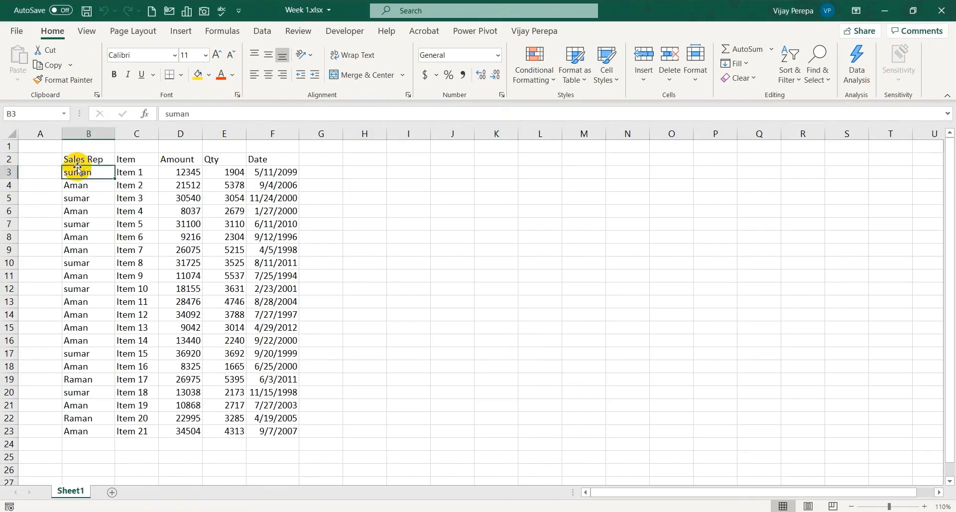
key("Up")
key("Right")
key("Right")
key("Right")
key("Right")
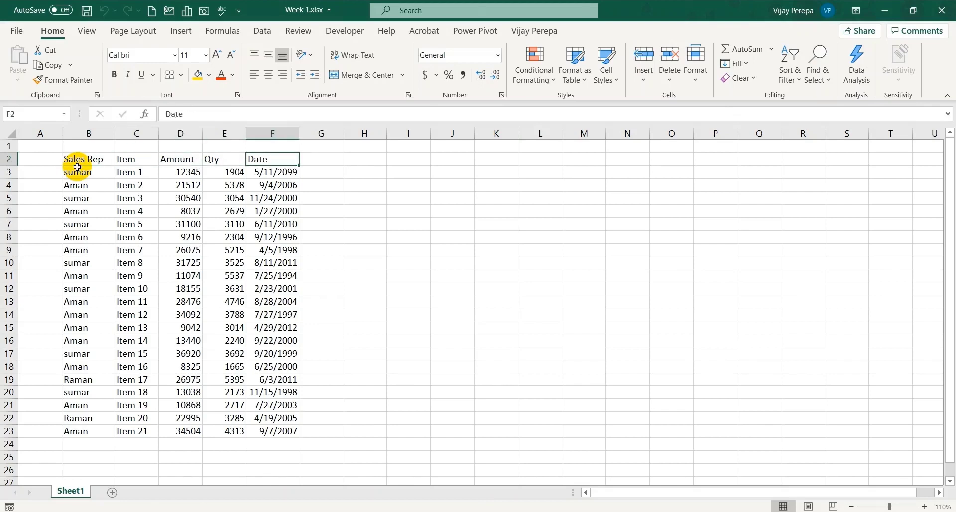
key("ctrl+shift+Down")
key("ctrl+x")
key("Right")
key("ctrl+v")
Move the Sales Rep column, including its header, from B2:B23 into the empty column F starting at F2
key("Left")
key("Left")
key("Left")
key("Left")
key("Left")
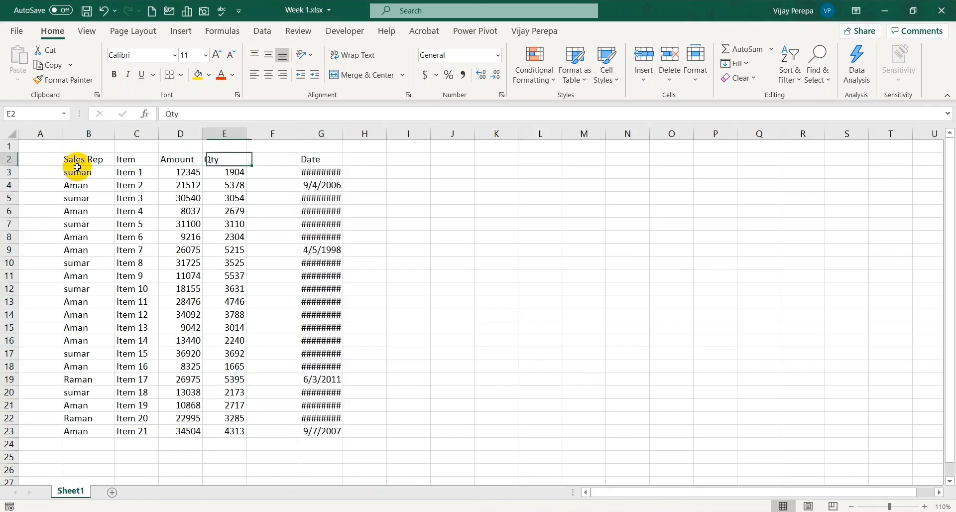
key("ctrl+shift+Down")
key("ctrl+x")
key("Right")
key("Right")
key("Right")
key("Right")
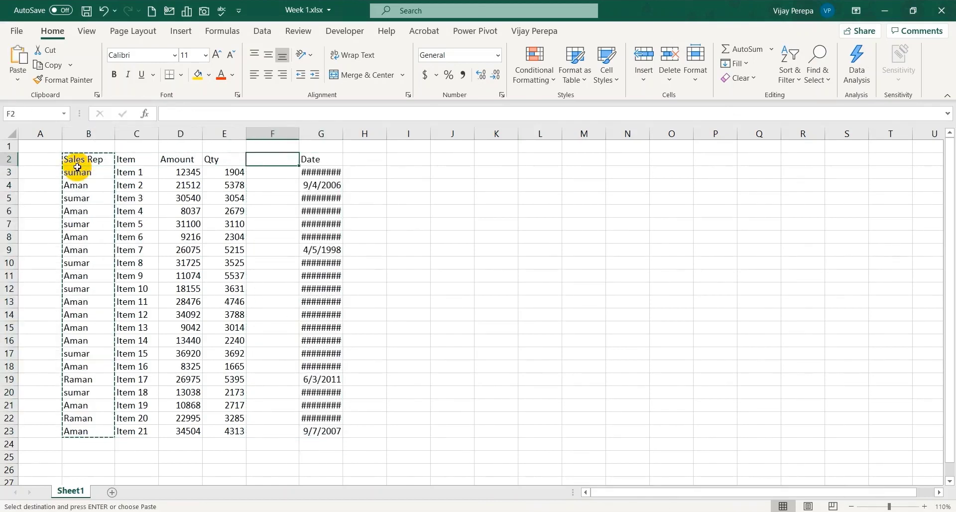
key("ctrl+v")
Move the Date column, including its header, from column G into the empty column B starting at B2
key("Right")
key("ctrl+shift+Down")
key("ctrl+x")
key("Left")
key("Left")
key("Left")
key("Left")
key("Left")
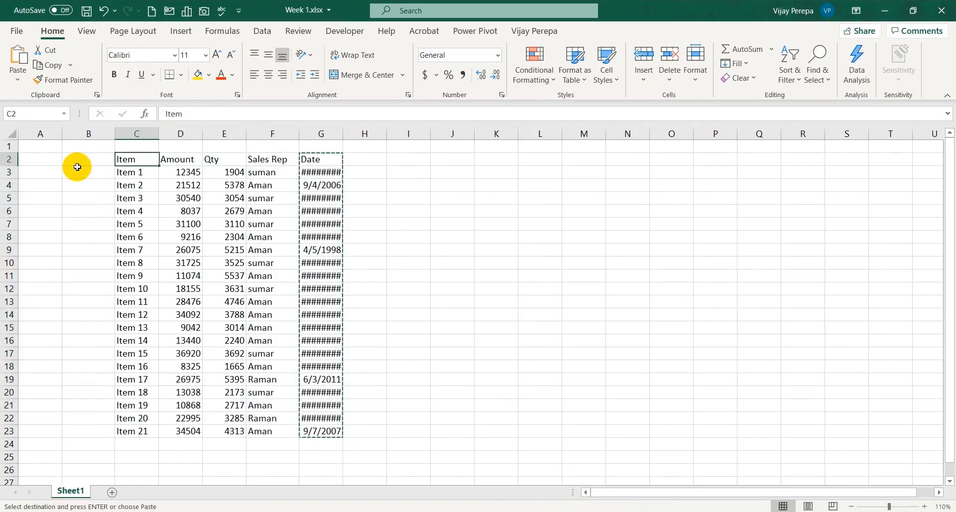
key("ctrl+v")
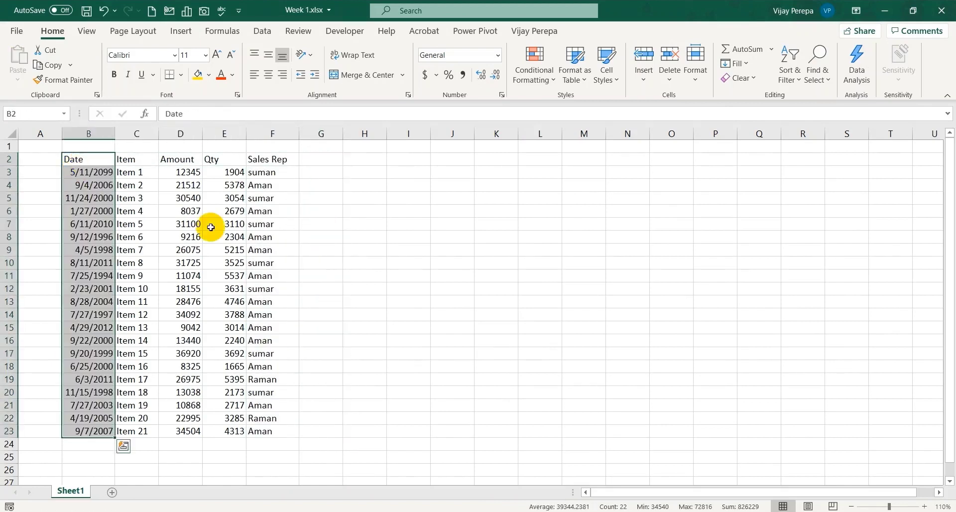
Save the workbook with the rearranged columns and close it
left_click(88, 14)
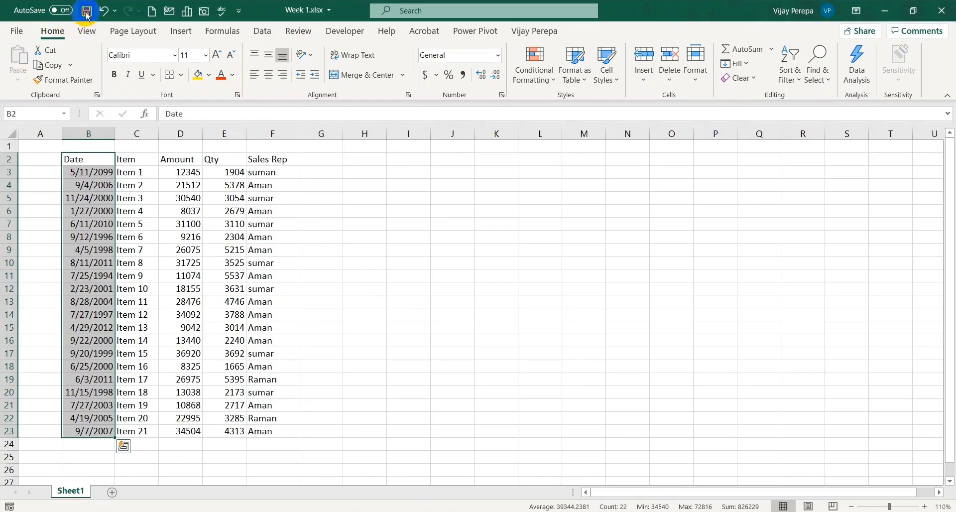
left_click(940, 11)
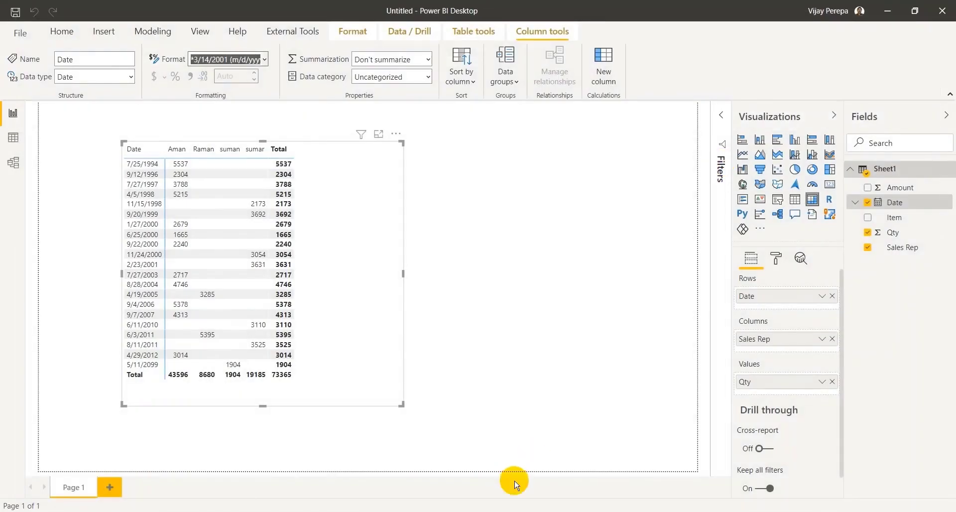
Rename the Week 1.xlsx file as Week 2.xlsx in File Explorer and return to the report in Power BI Desktop
left_click(318, 192)
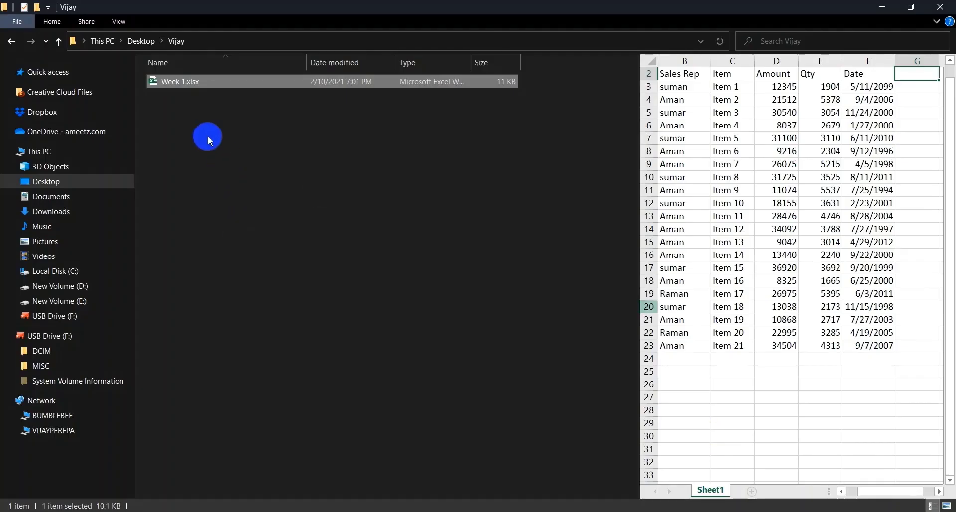
key("F2")
left_click(185, 82)
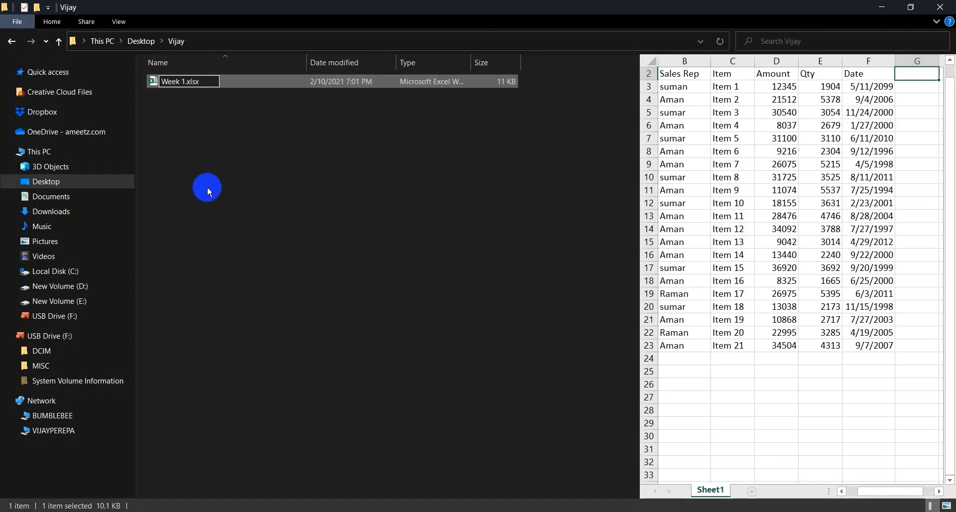
key("BackSpace")
type("2")
key("Return")
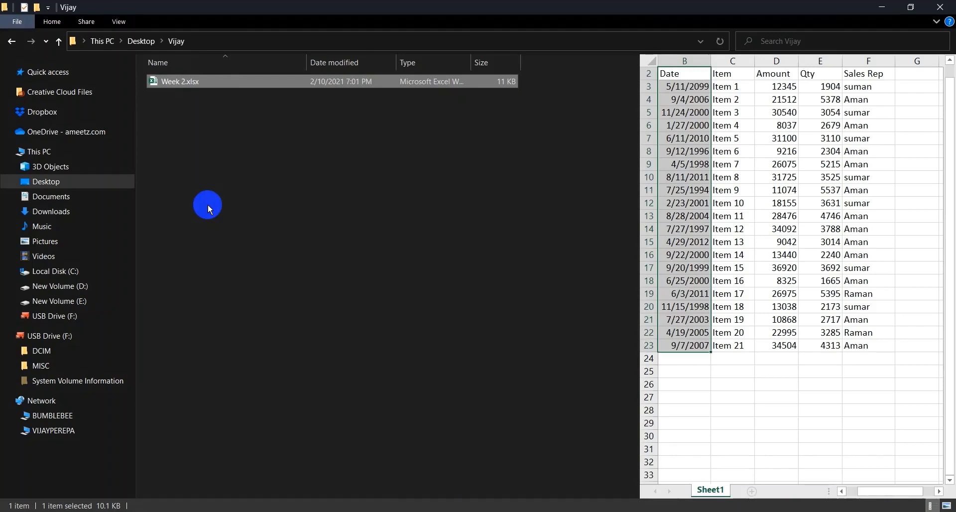
left_click_drag(208, 204, 635, 408)
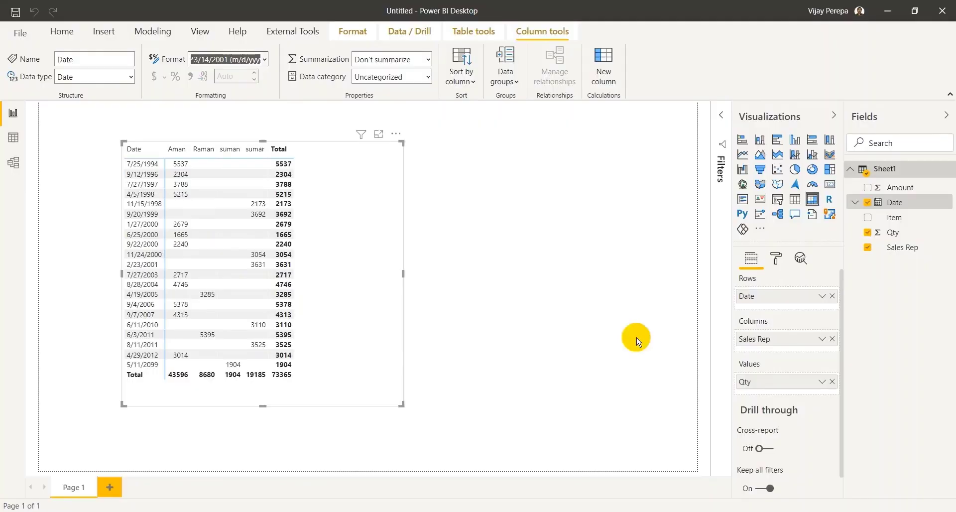
Try to refresh the report's data after the source workbook's renaming
left_click(63, 31)
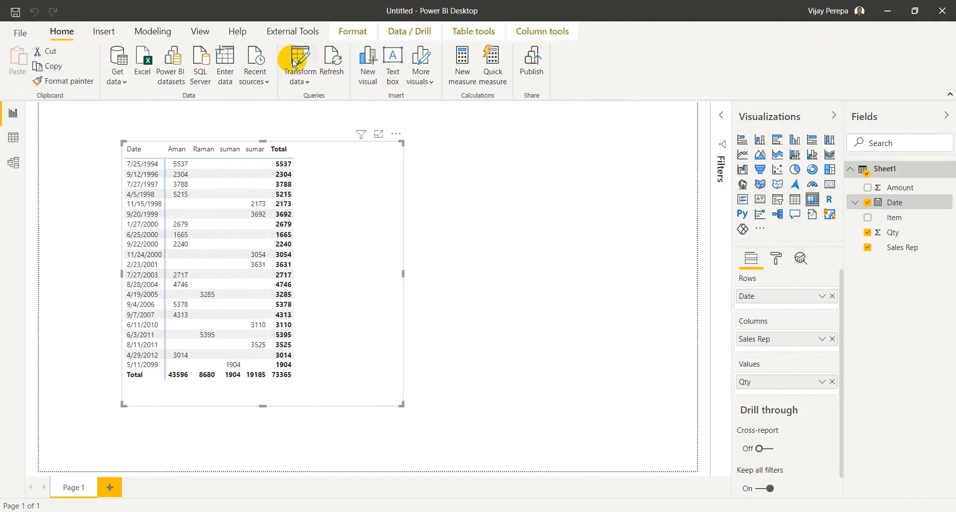
left_click(332, 73)
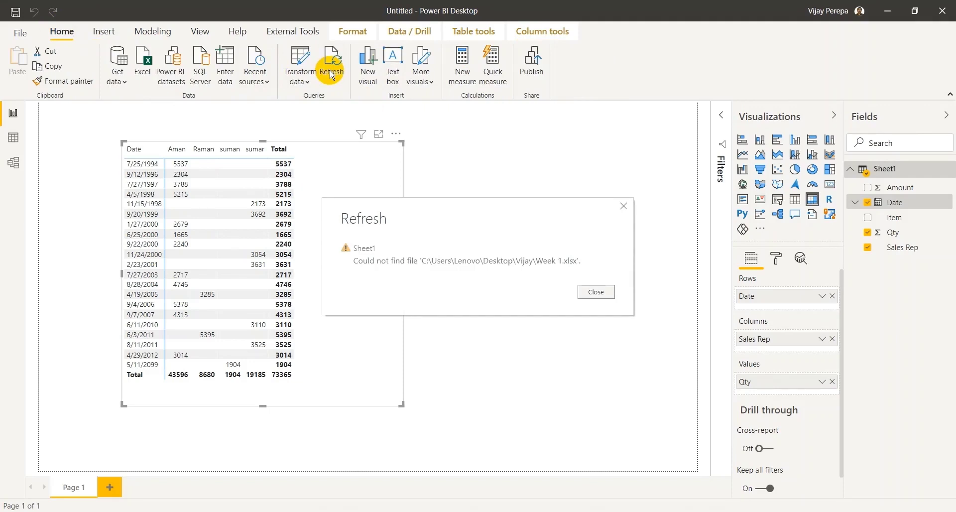
left_click(602, 293)
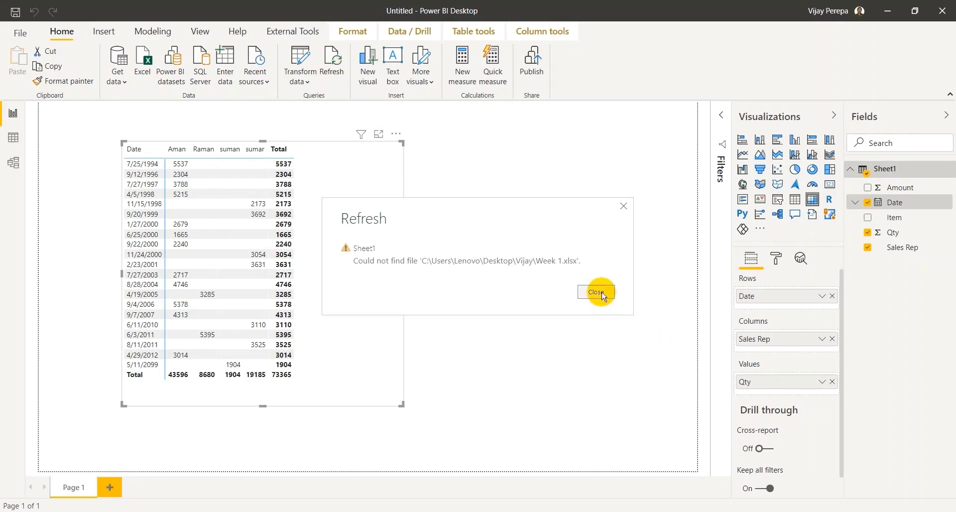
Open the Sheet1 query in Power Query Editor and examine the file path in its Source step
left_click(300, 79)
left_click(317, 102)
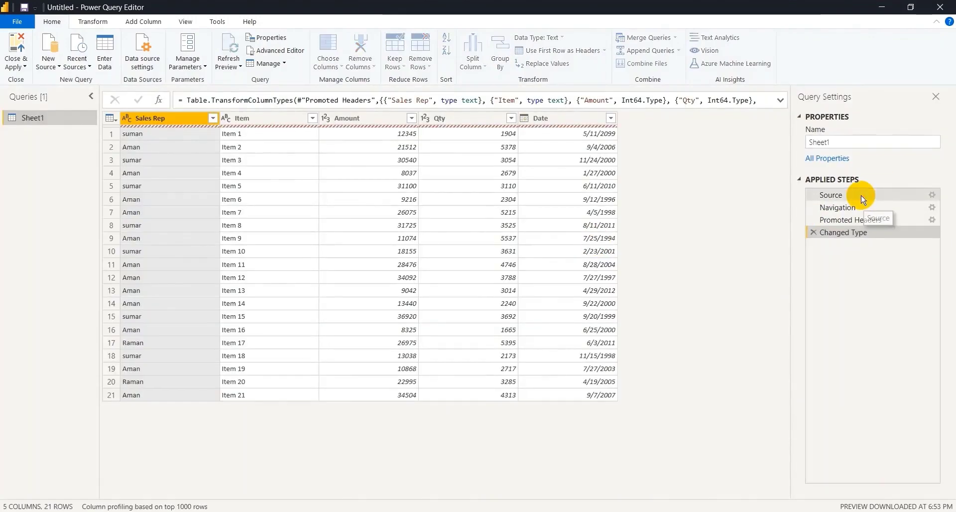
left_click(862, 199)
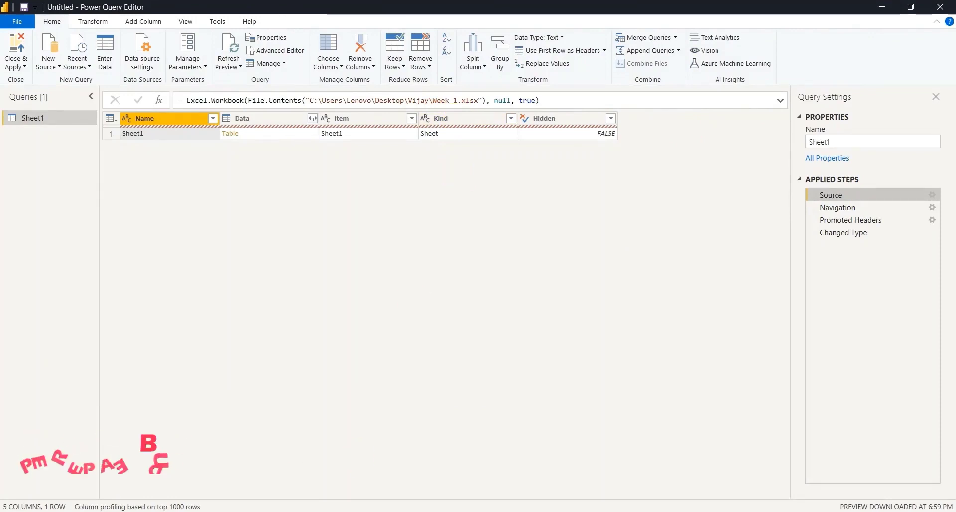
left_click(542, 387)
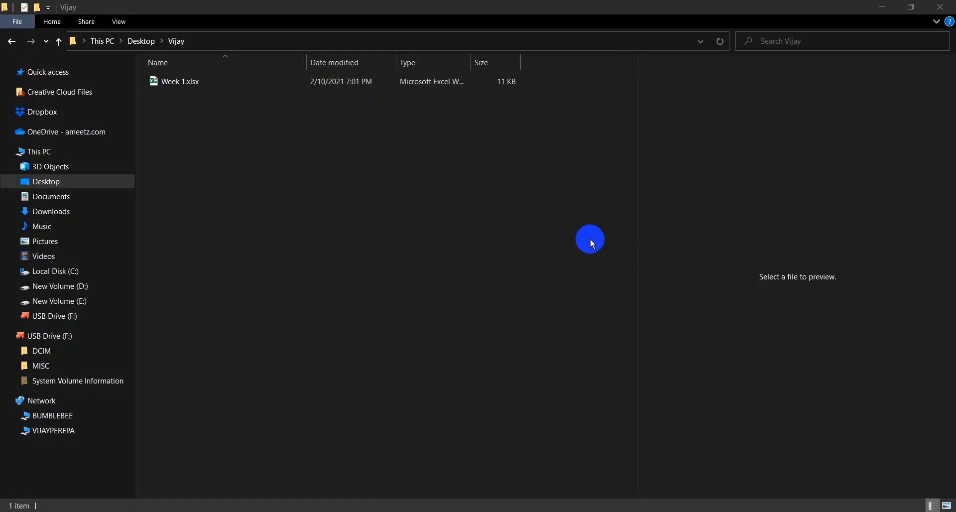
Switch to the blank report in Power BI Desktop and start a new Folder data source in Power Query Editor
left_click(597, 499)
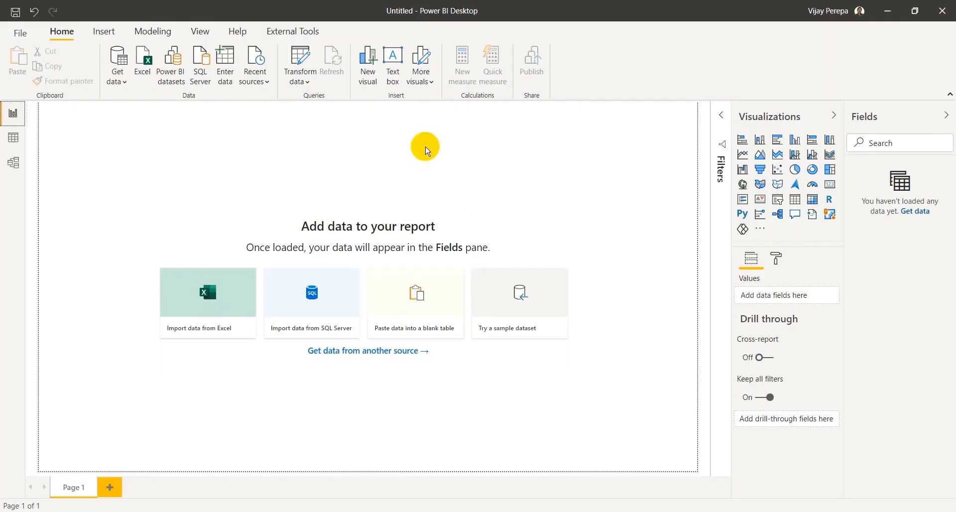
left_click(299, 81)
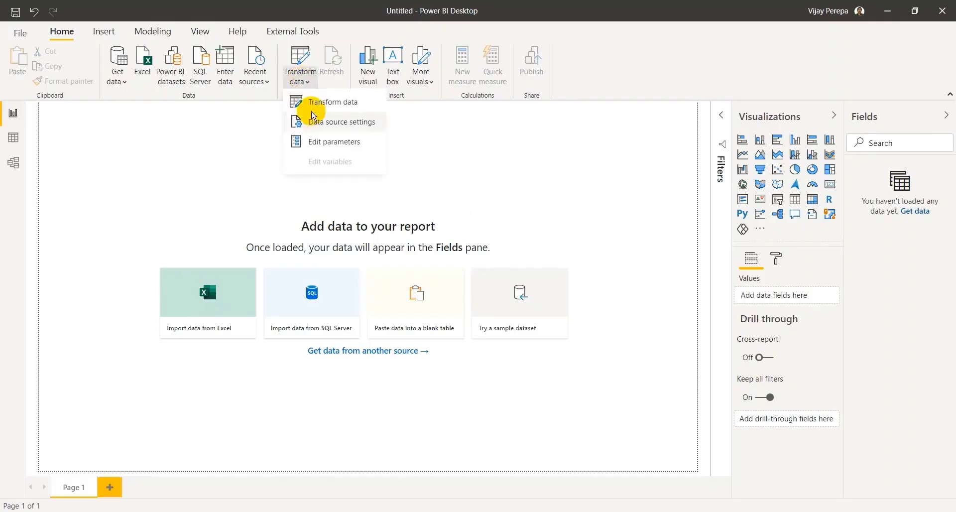
left_click(315, 100)
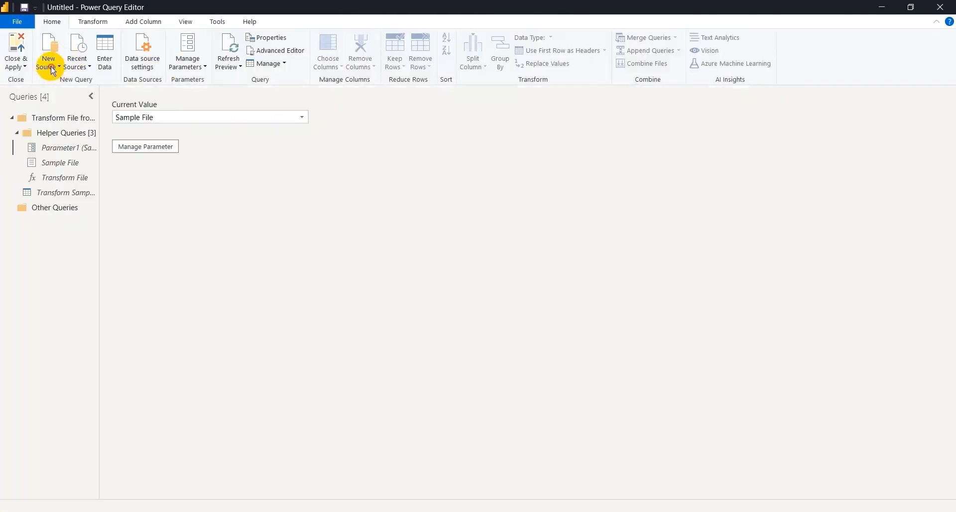
left_click(51, 67)
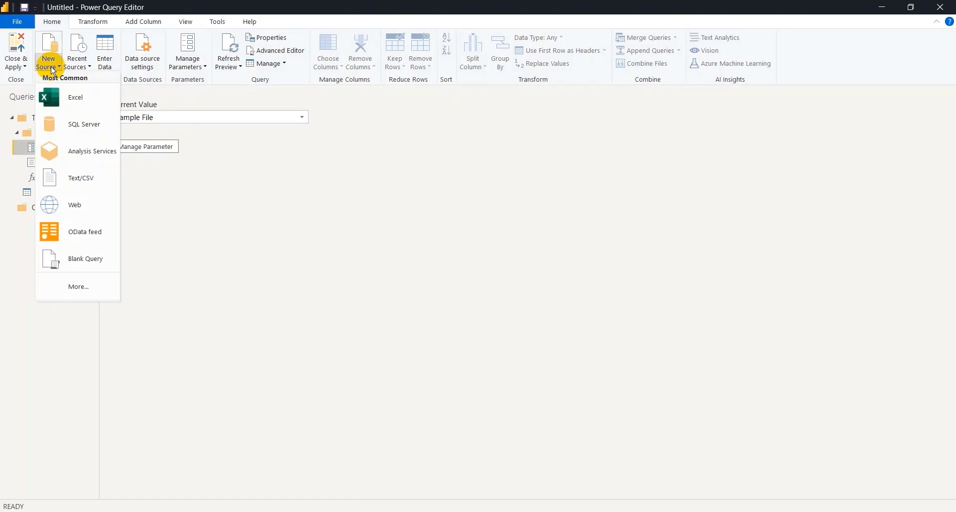
left_click(77, 288)
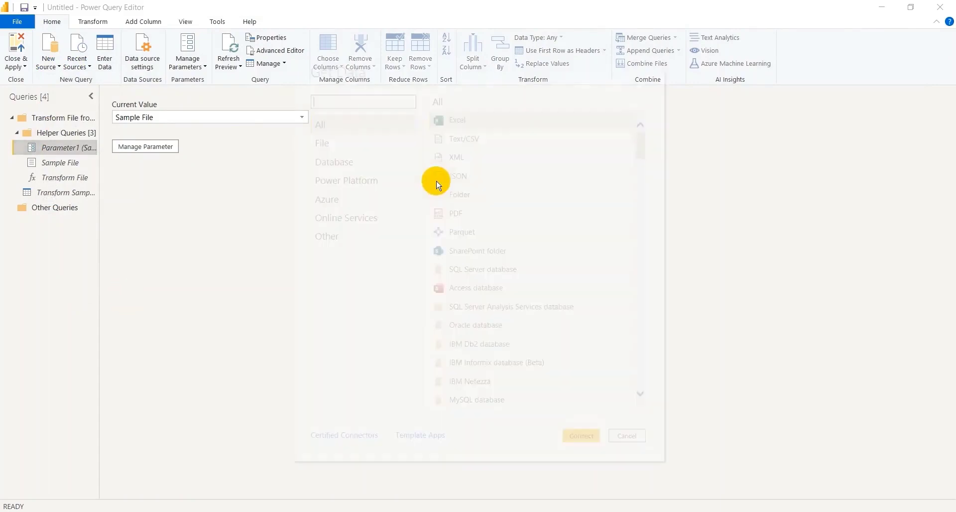
left_click(455, 194)
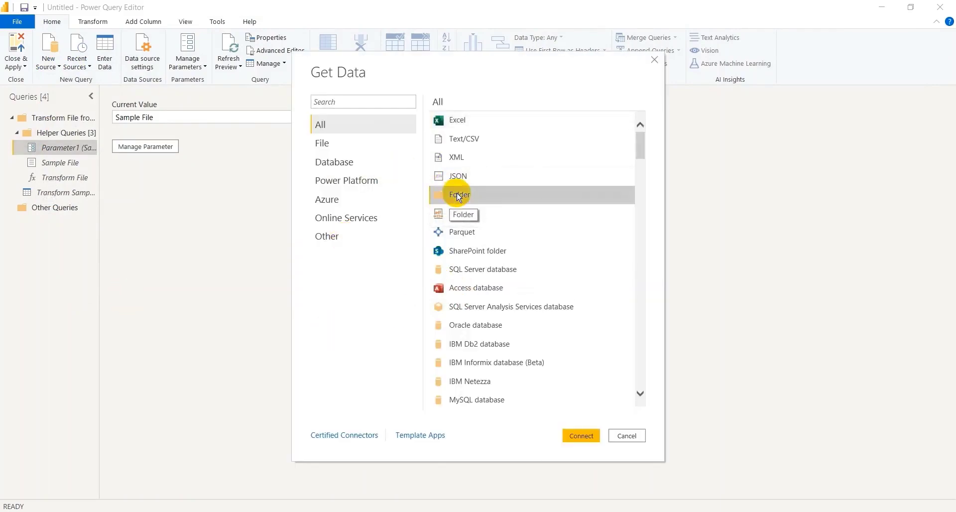
left_click(587, 439)
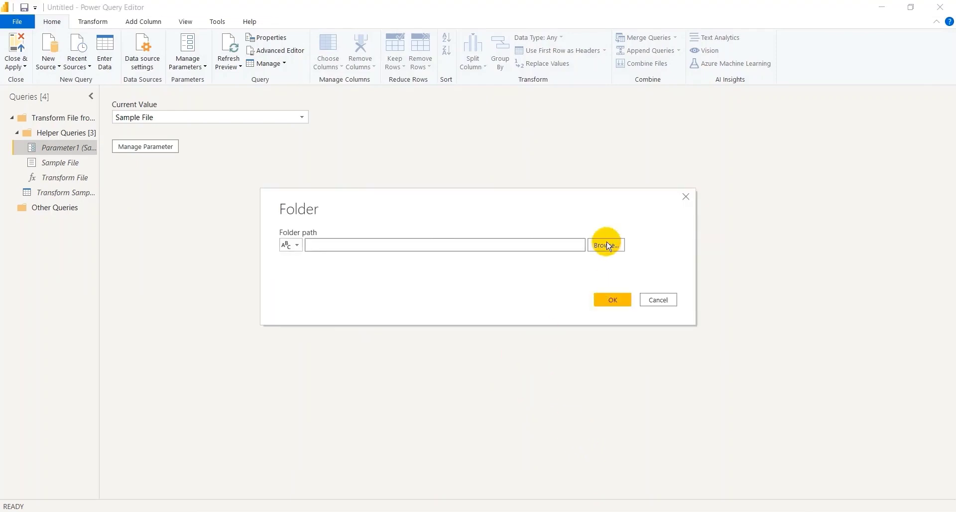
Choose the Desktop folder holding Week 1.xlsx as the folder path and list its files
left_click(607, 245)
scroll(498, 289, "down", 10)
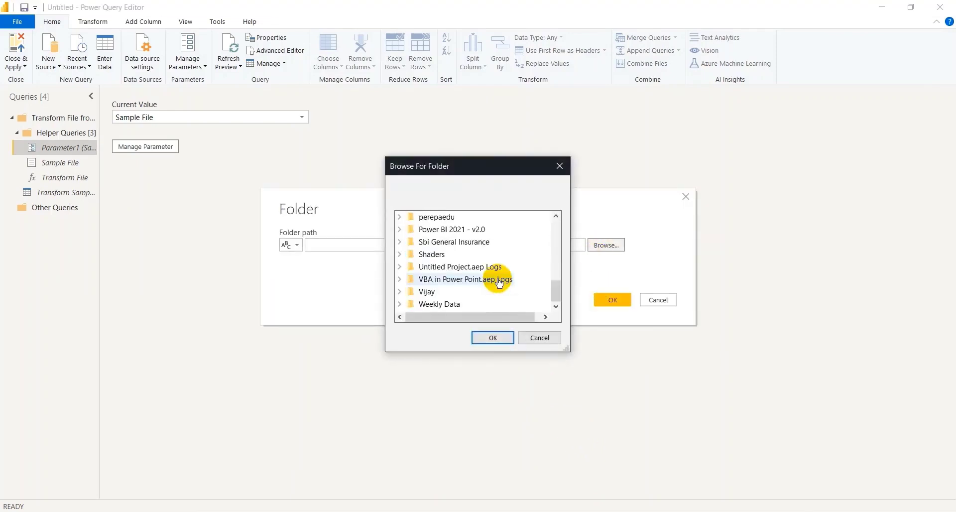
left_click(427, 291)
left_click(503, 343)
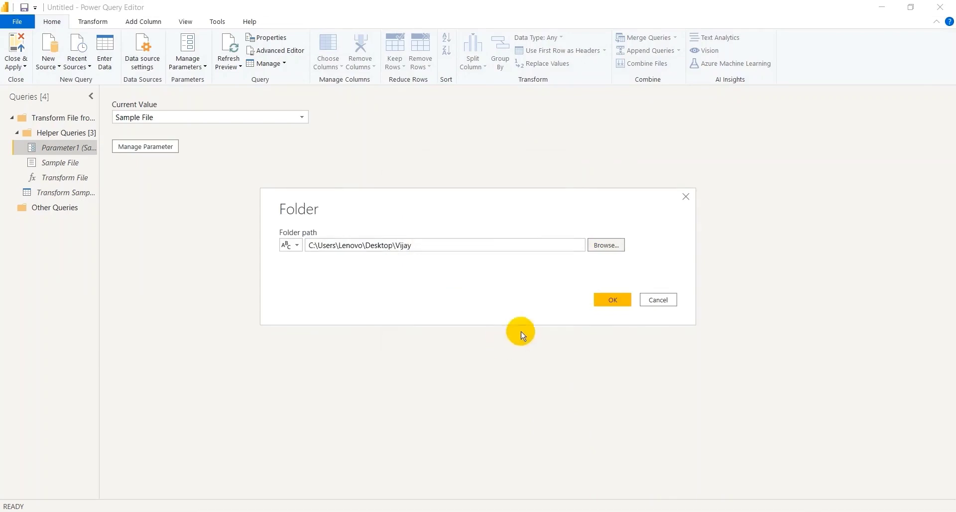
left_click(607, 301)
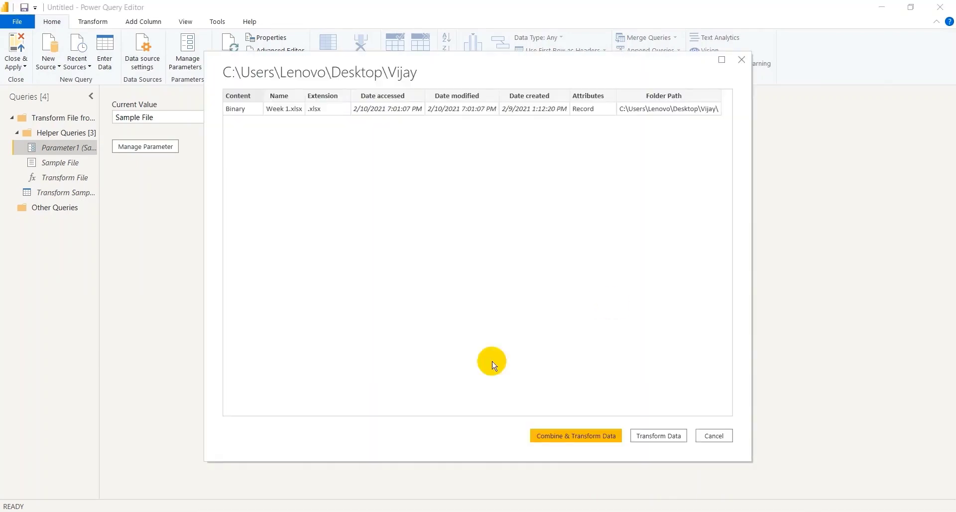
Combine and transform the folder's files using Sheet1 of the first file, and apply the query to the report
left_click(555, 436)
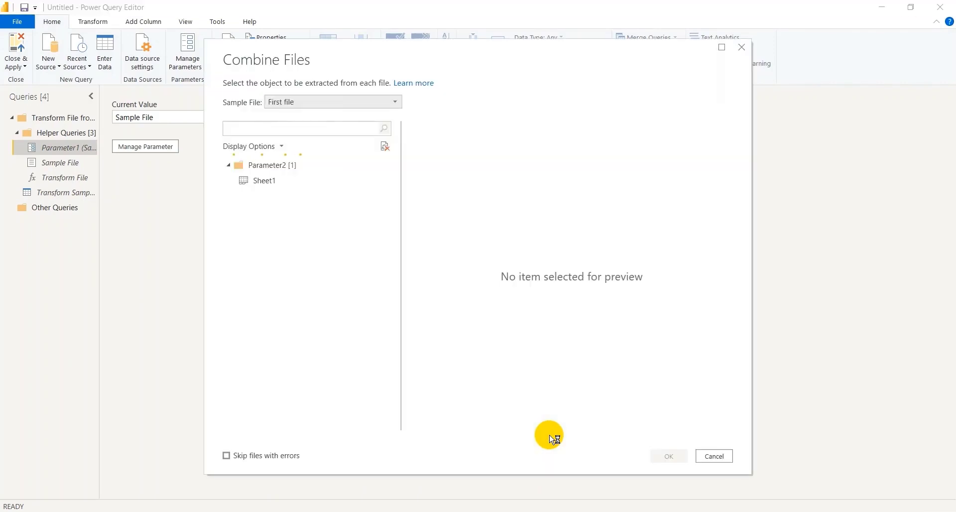
left_click(258, 180)
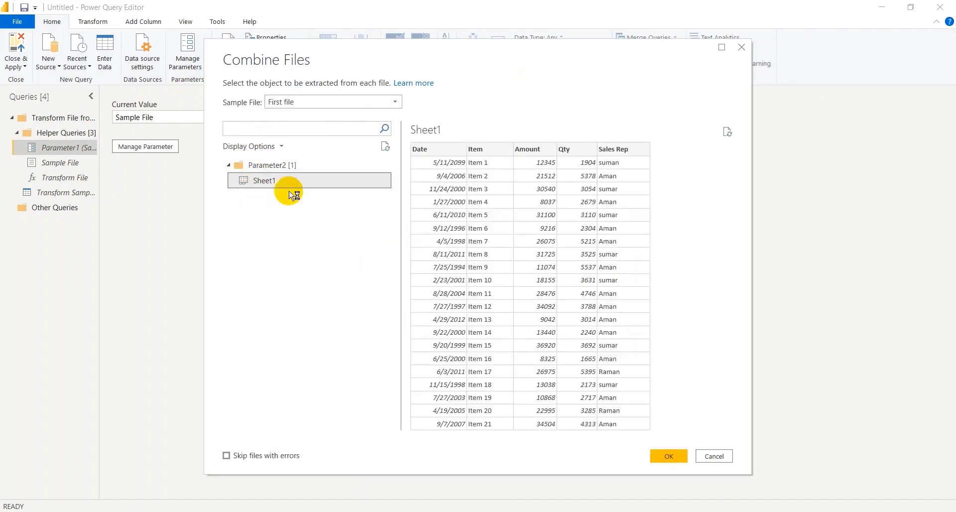
left_click(662, 455)
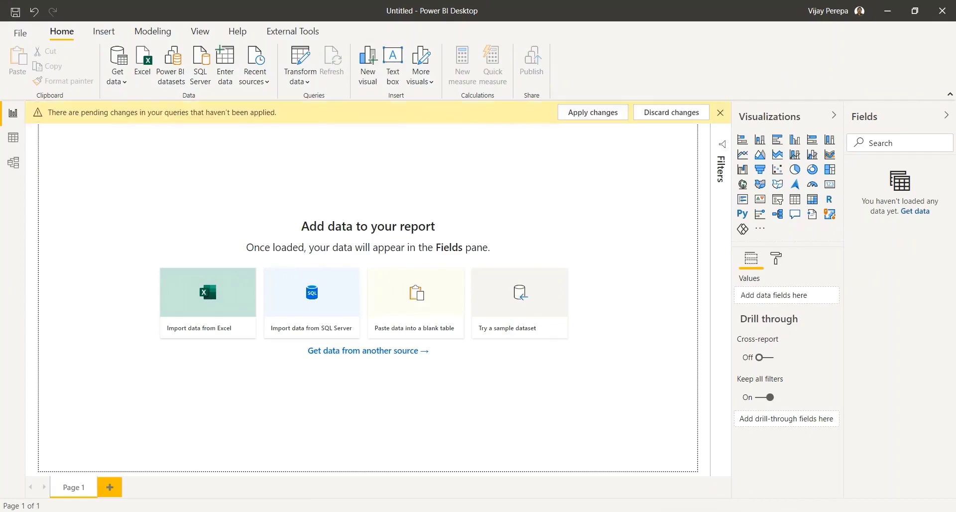
mouse_move(761, 493)
left_click(715, 493)
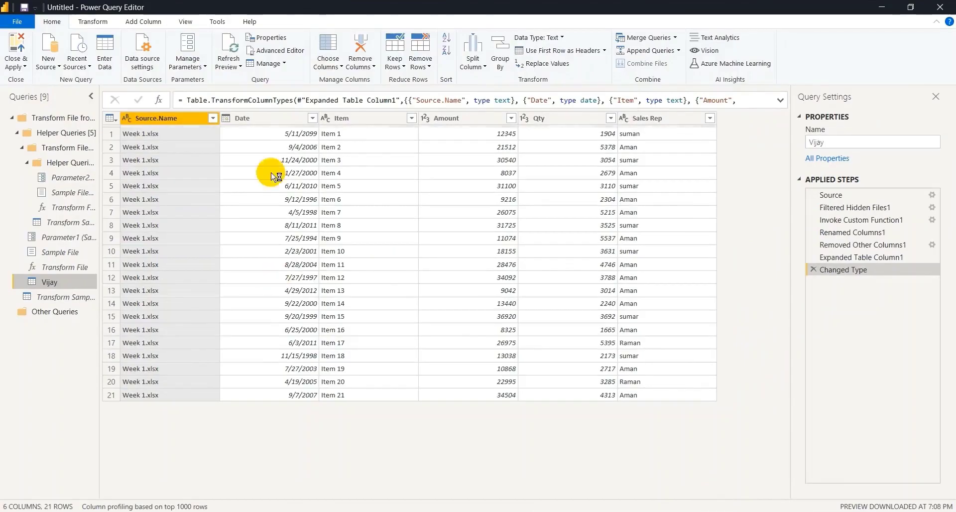
left_click(16, 63)
left_click(47, 82)
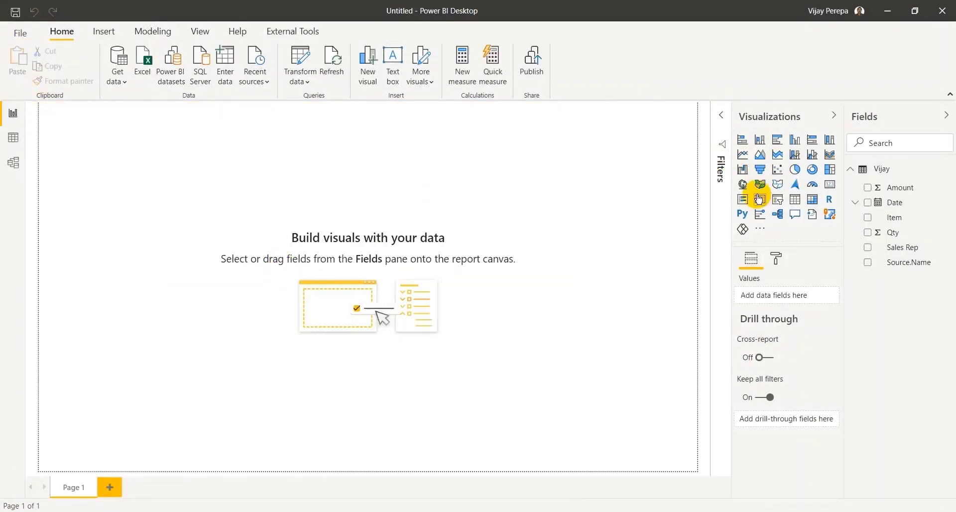
Add a matrix visual to the page, enlarge it and move it toward the middle of the canvas
left_click(812, 200)
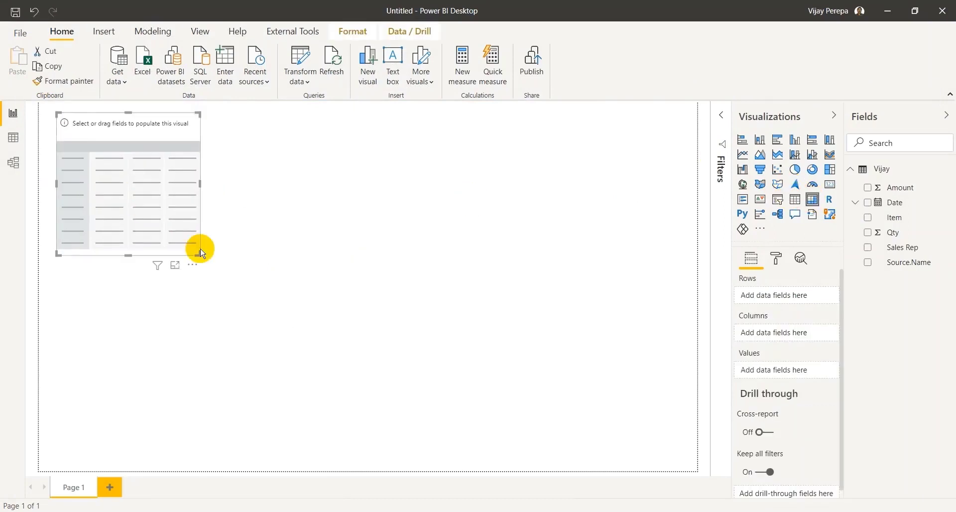
left_click_drag(196, 251, 347, 370)
left_click_drag(304, 320, 382, 342)
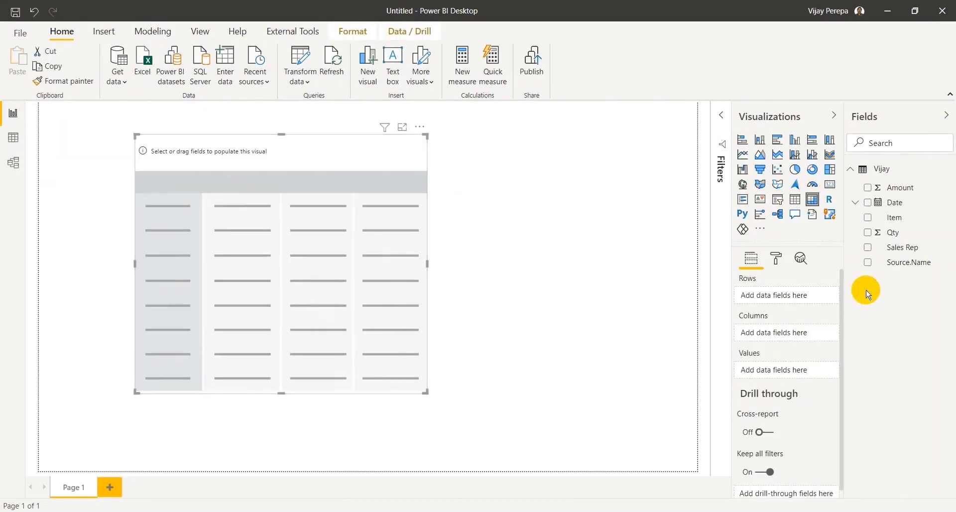
Set the Date field's display format to the short m/d/yyyy style
left_click(896, 204)
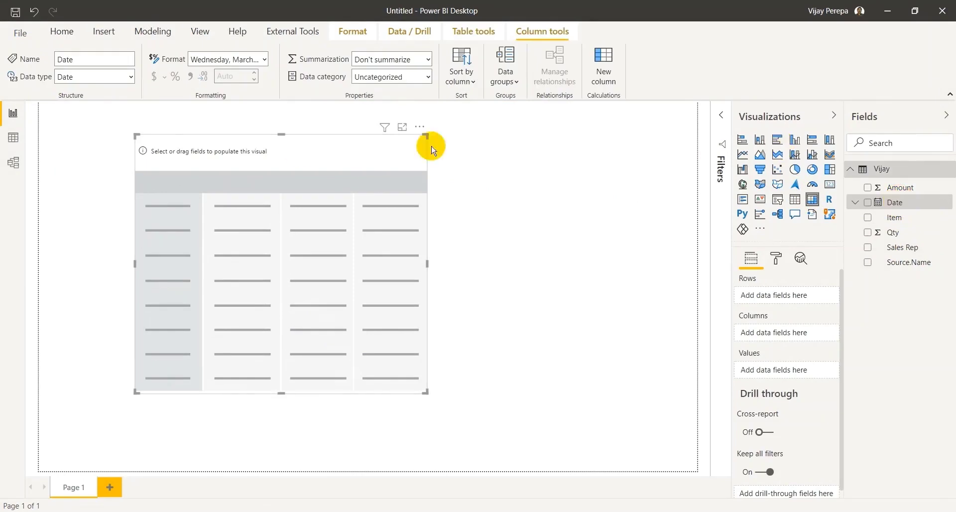
left_click(263, 60)
left_click(258, 99)
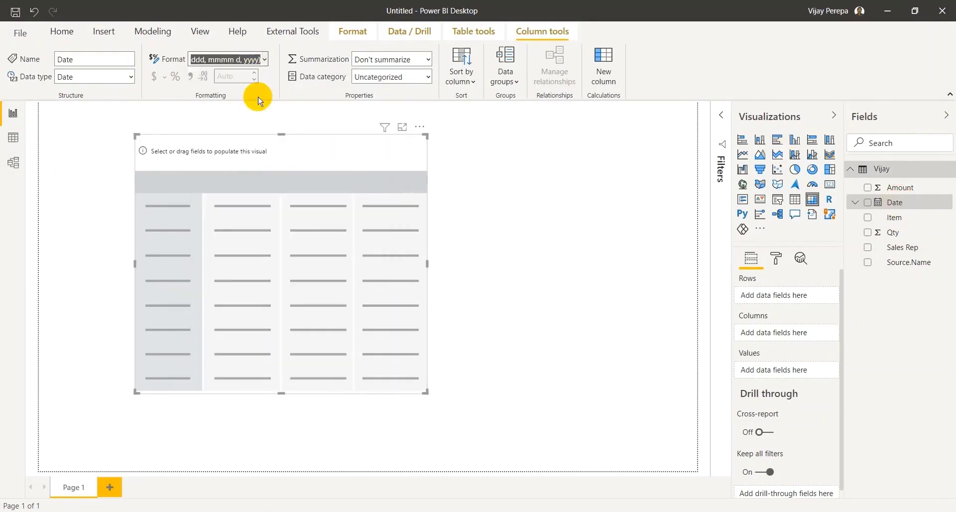
Add Date to the matrix rows and use the plain Date field instead of the date hierarchy
left_click_drag(891, 204, 784, 295)
left_click(822, 297)
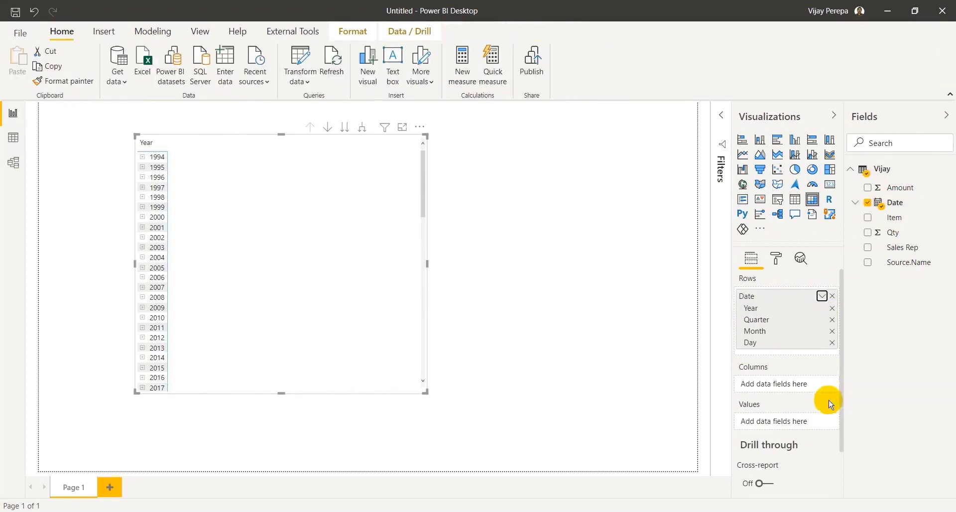
left_click(842, 371)
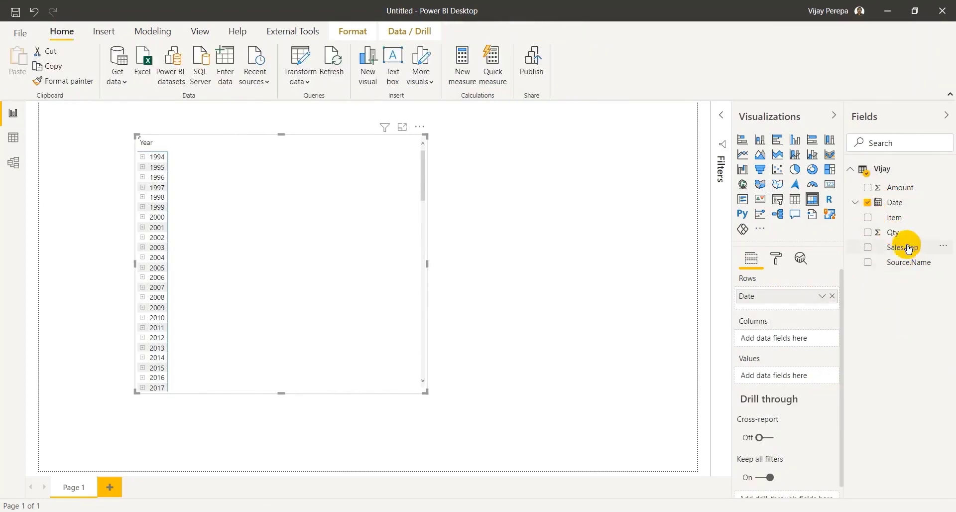
Add Sales Rep to the matrix columns and Qty to its values, and narrow the visual slightly
left_click_drag(903, 248, 778, 337)
left_click_drag(893, 232, 790, 385)
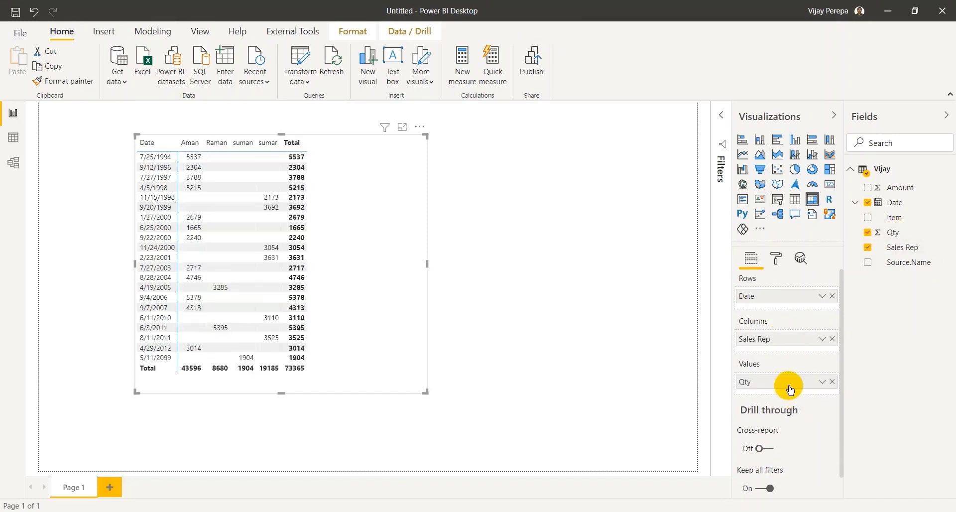
left_click_drag(426, 391, 376, 390)
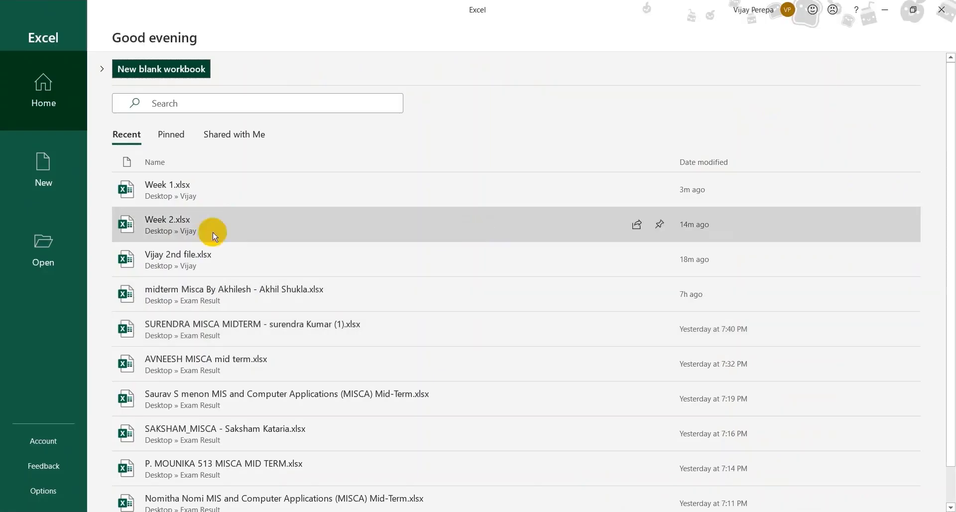
Open Week 1.xlsx in Excel and move the Date column, including its header, from B2:B23 to G2
left_click(213, 191)
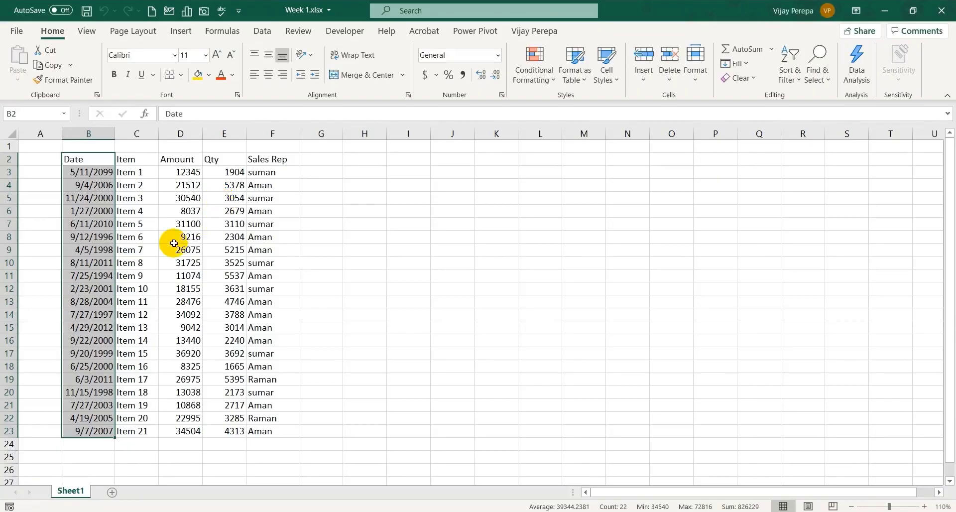
key("Up")
key("Down")
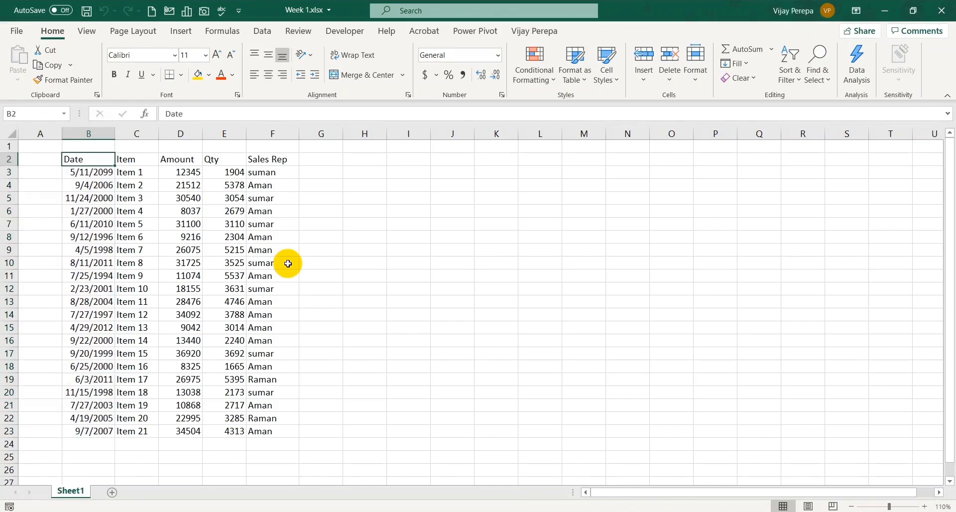
key("ctrl+shift+Down")
key("ctrl+x")
key("Right")
key("Right")
key("Right")
key("Right")
key("Right")
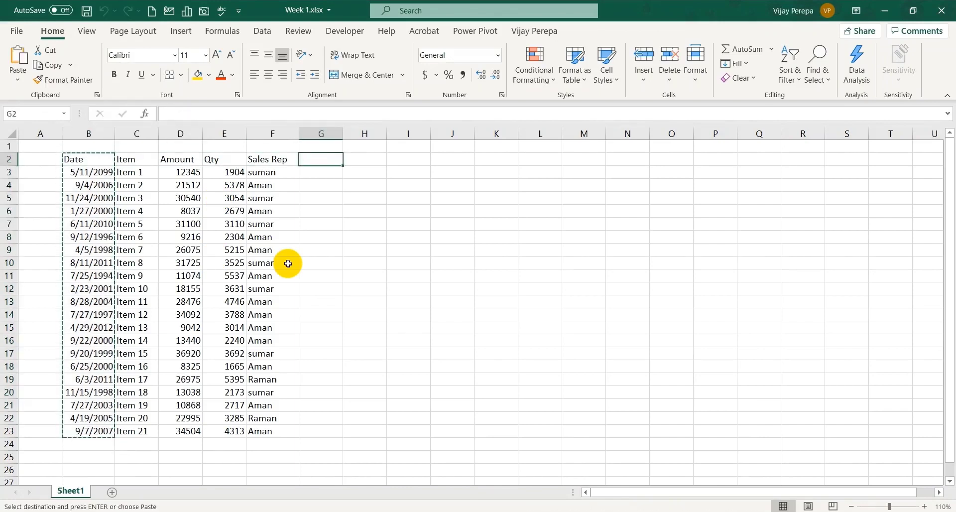
key("ctrl+v")
Move the Sales Rep column, including its header, from F2:F23 into the empty column B starting at B2
key("Left")
key("ctrl+shift+Down")
key("ctrl+x")
key("Left")
key("Left")
key("Left")
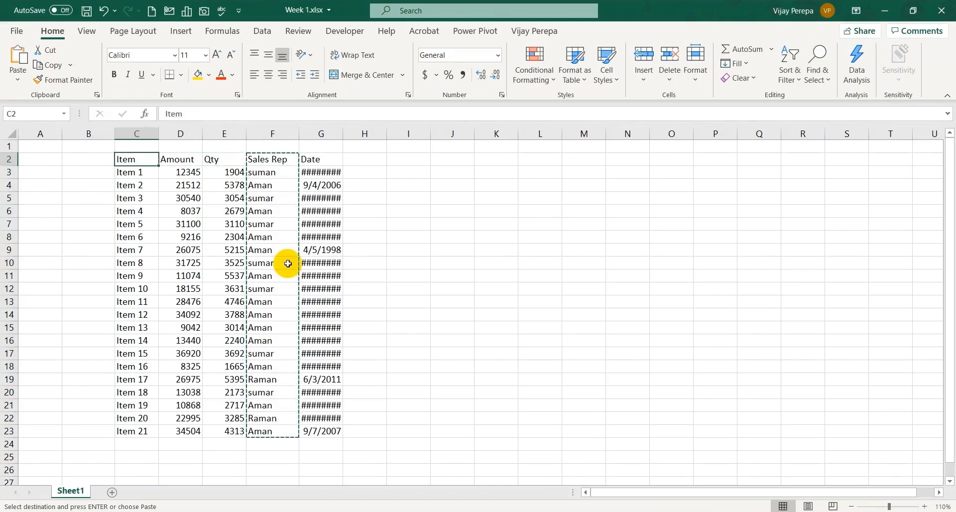
key("Left")
key("ctrl+v")
Move the Date column, including its header, from G2:G23 into the empty column F starting at F2
key("Right")
key("Right")
key("Right")
key("Right")
key("Right")
key("ctrl+shift+Down")
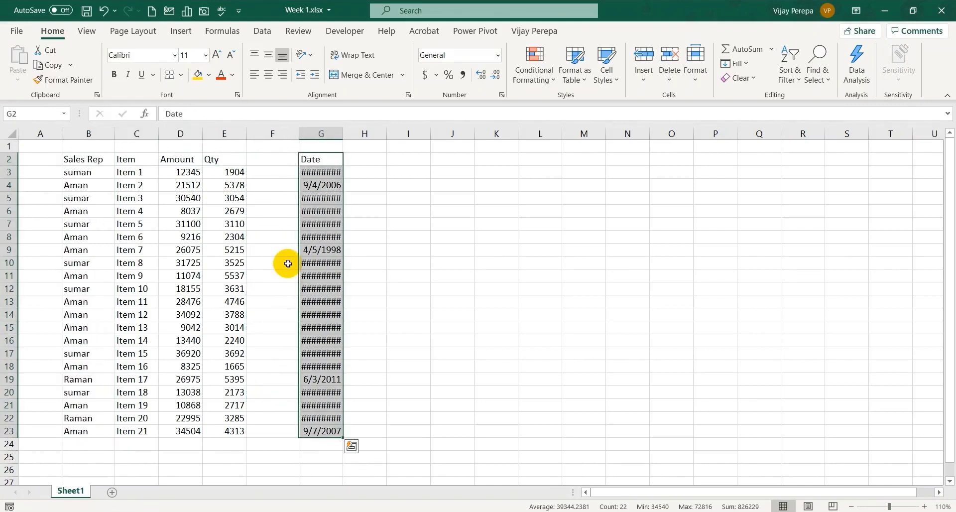
key("ctrl+x")
key("Left")
key("ctrl+v")
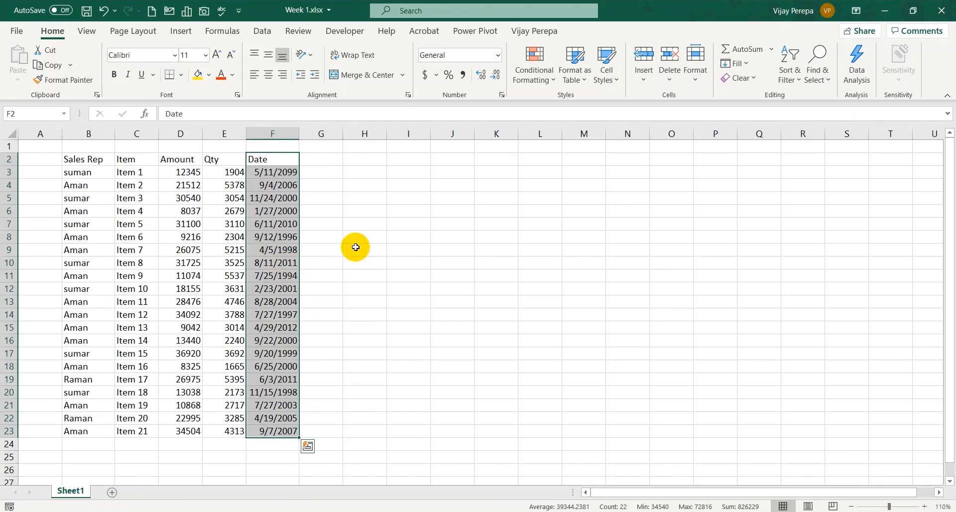
Close the Excel workbook and rename Week 1.xlsx in the File Explorer source folder as Week 2.xlsx
left_click(943, 6)
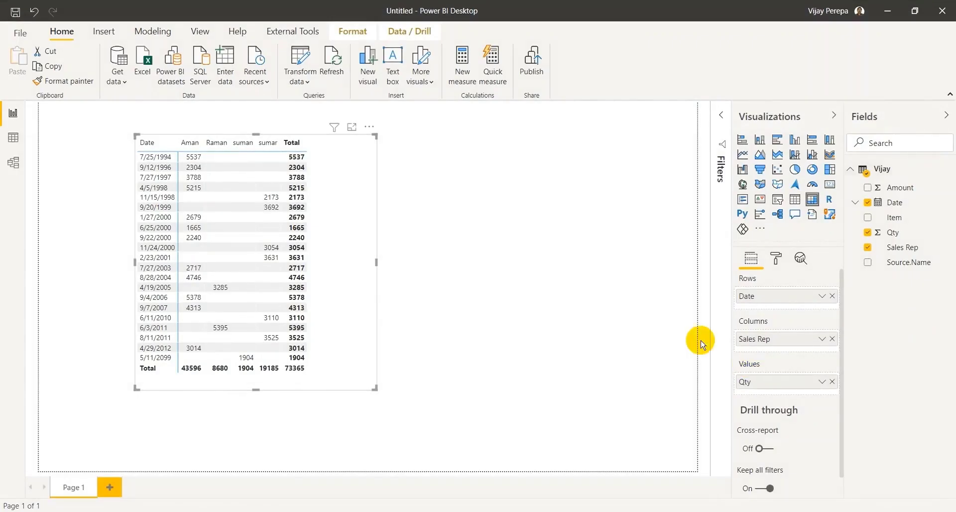
key("alt+Tab")
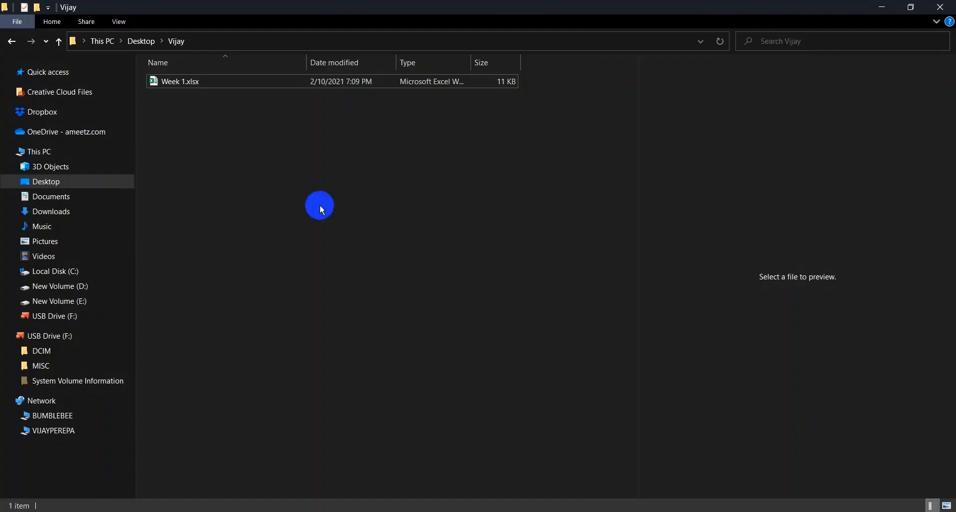
left_click(179, 83)
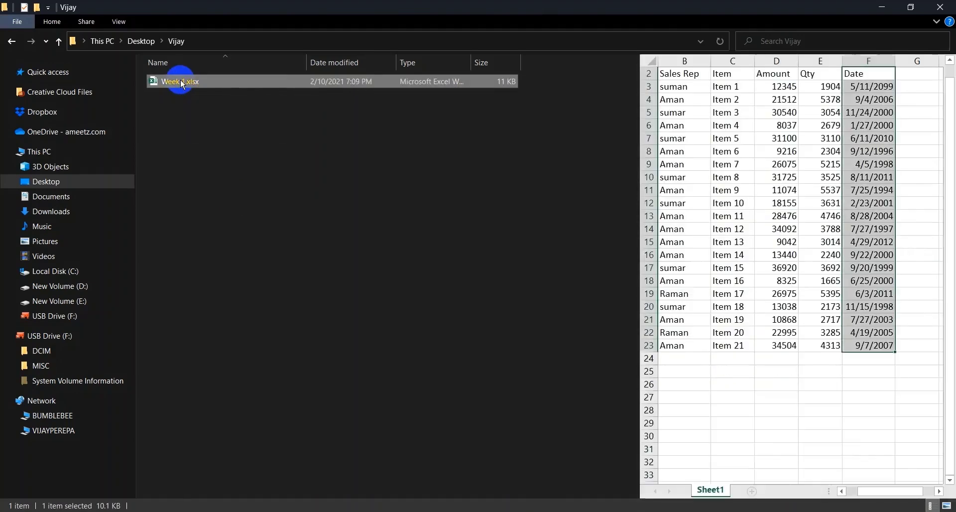
key("F2")
type("2")
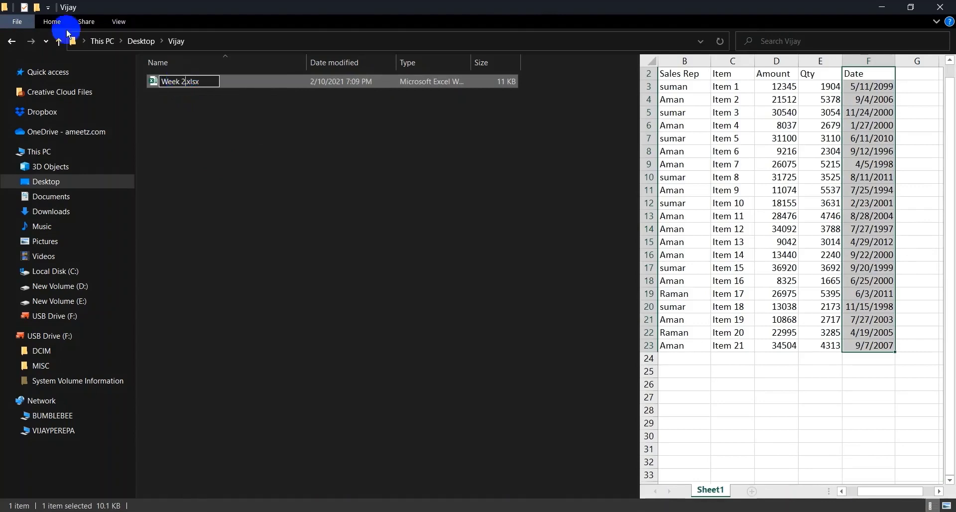
key("Return")
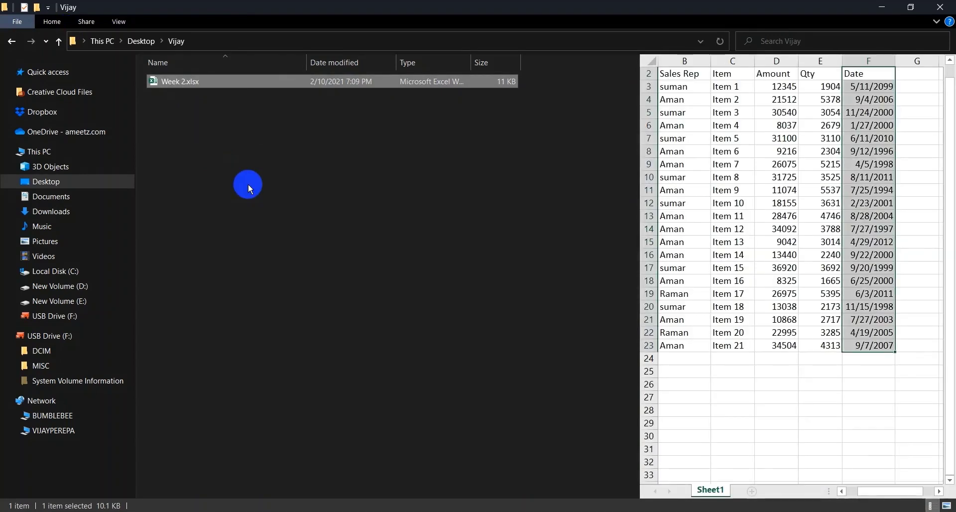
Switch to Power BI Desktop, refresh the report data, and shrink the matrix visual to fit closely around its table
left_click_drag(248, 183, 556, 251)
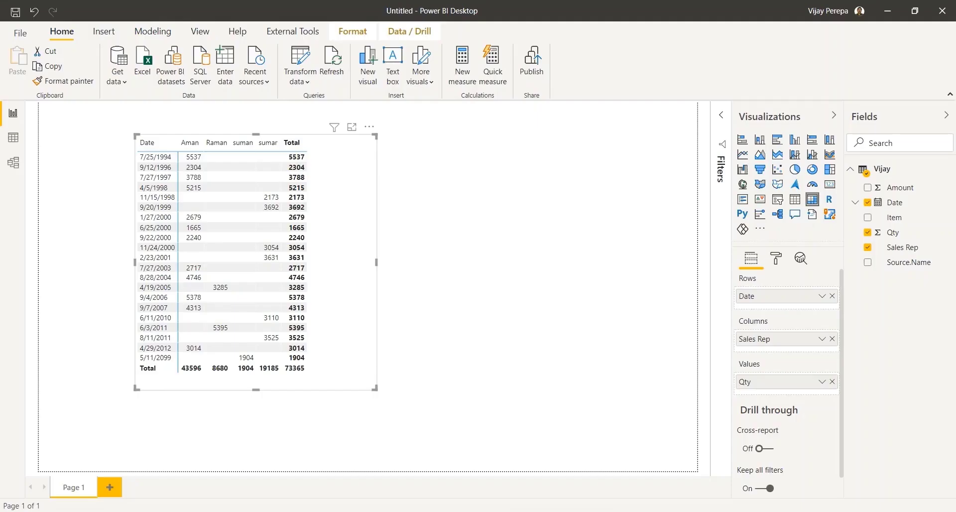
left_click(342, 74)
left_click_drag(374, 388, 333, 377)
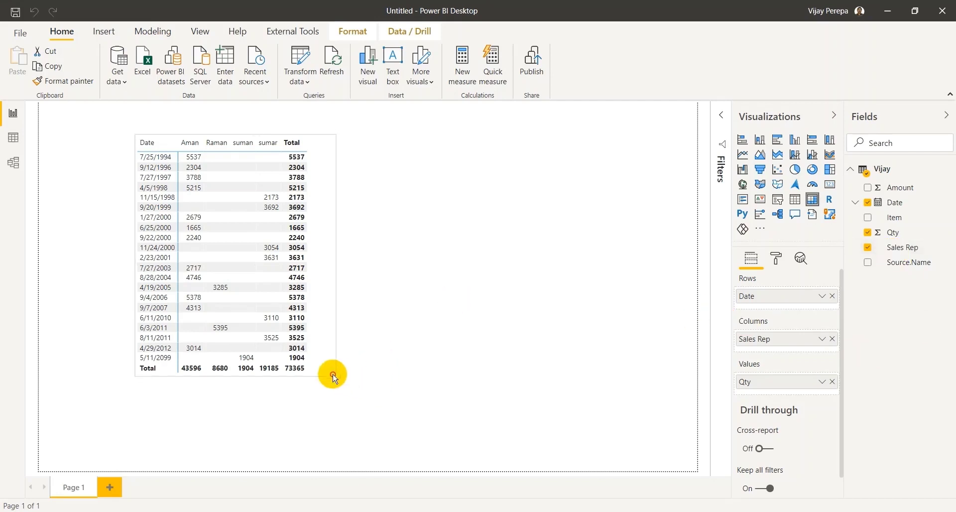
left_click(382, 367)
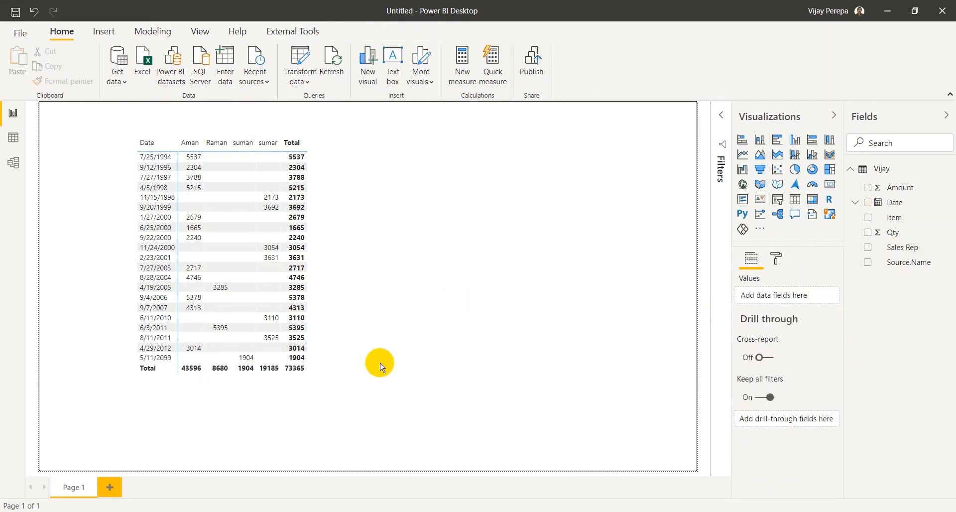